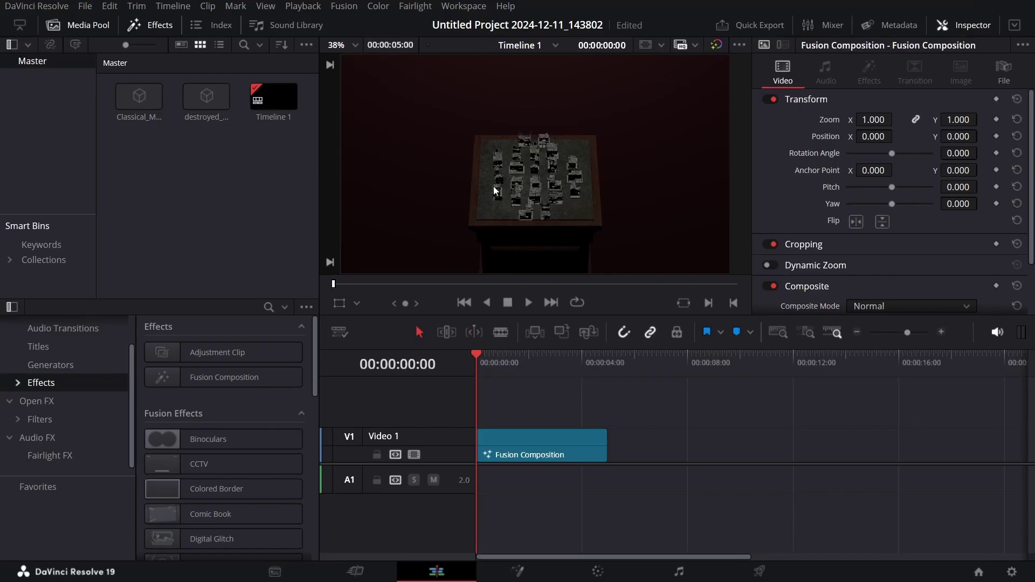
Step: Create an empty Timeline 2, put a Fusion Composition clip on V1, and open it in Fusion
right_click(265, 168)
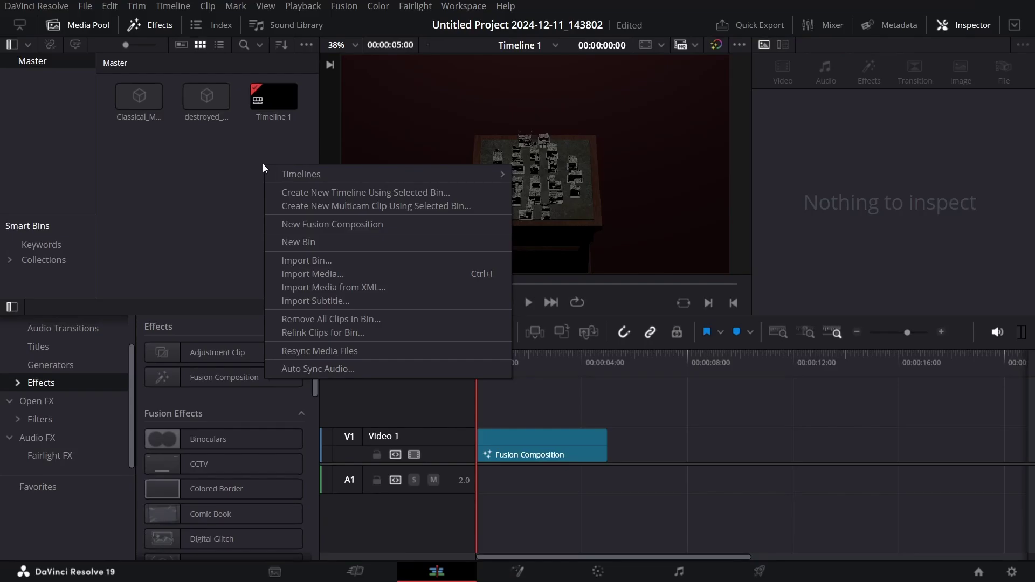
left_click(151, 162)
left_click_drag(173, 125, 215, 135)
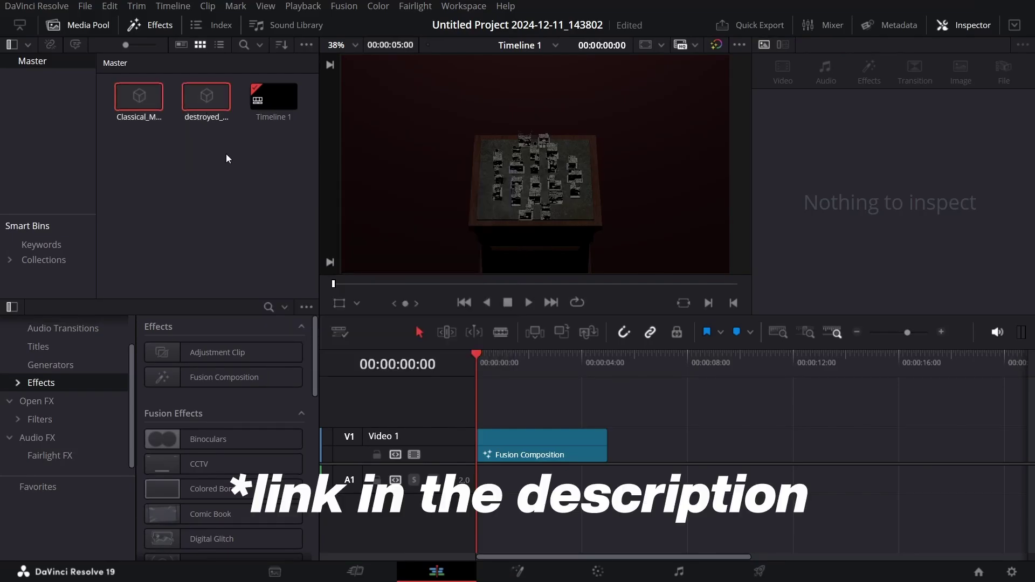
right_click(225, 154)
mouse_move(300, 161)
left_click(526, 168)
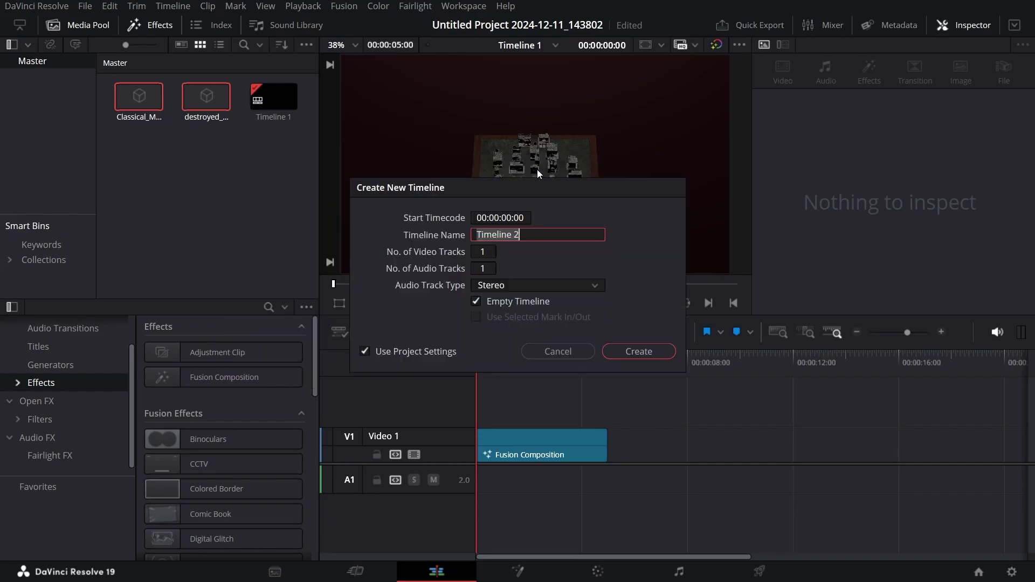
left_click(635, 345)
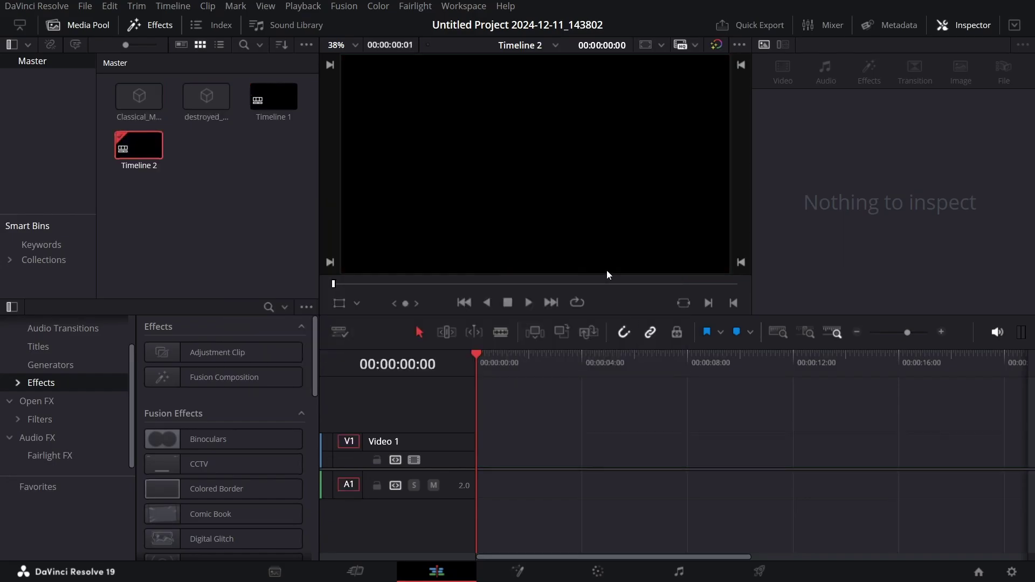
left_click_drag(232, 376, 480, 466)
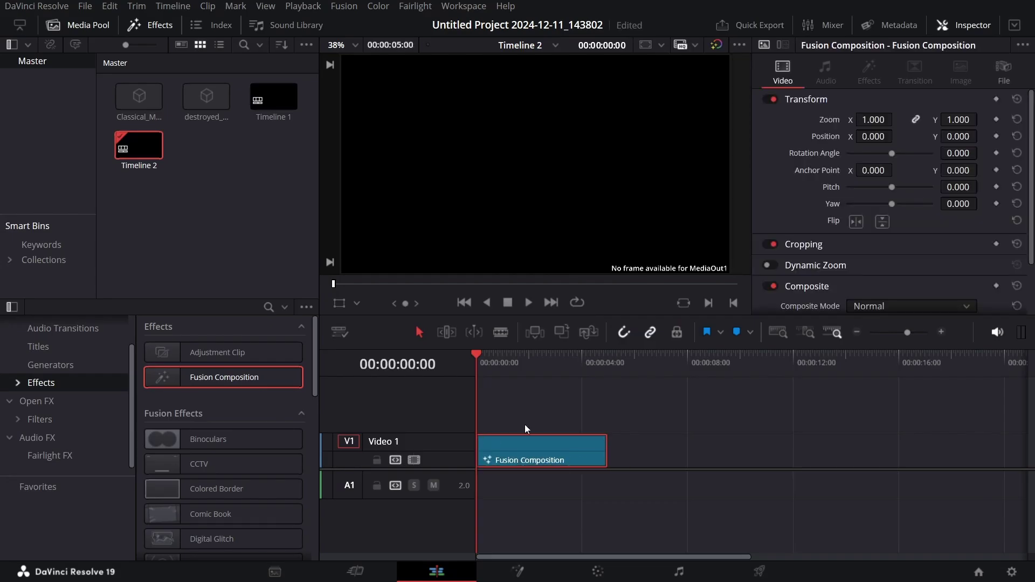
left_click(525, 575)
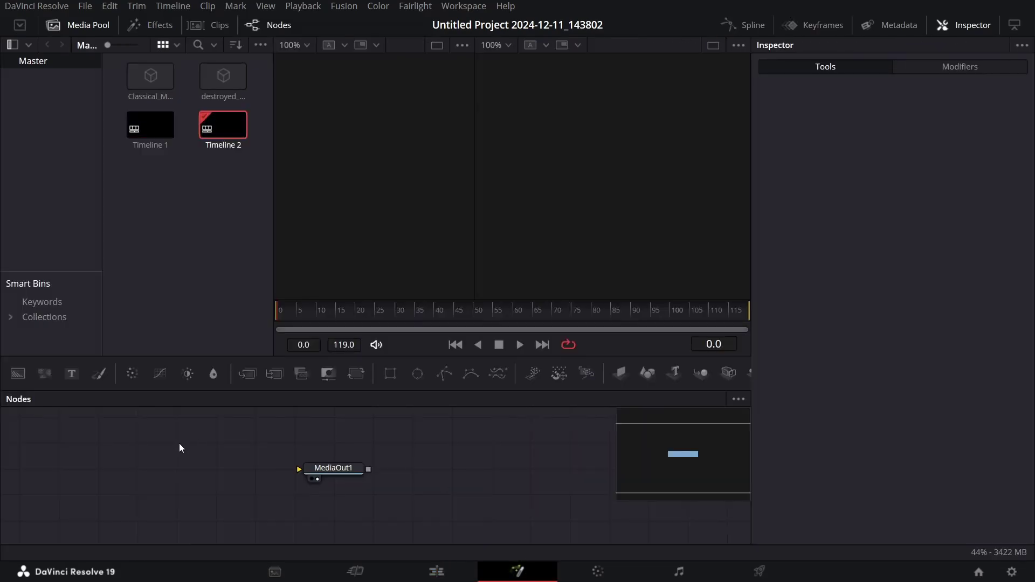
Step: Add a uLoader node loading the Classical Museum pedestal .usdz file, and move it left
key("shift+space")
type("uload")
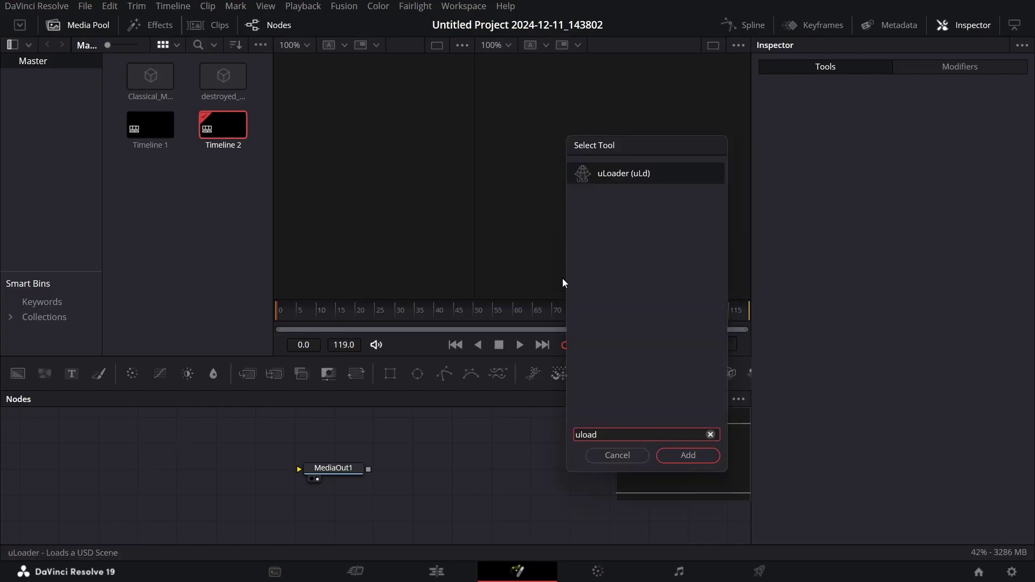
left_click(676, 455)
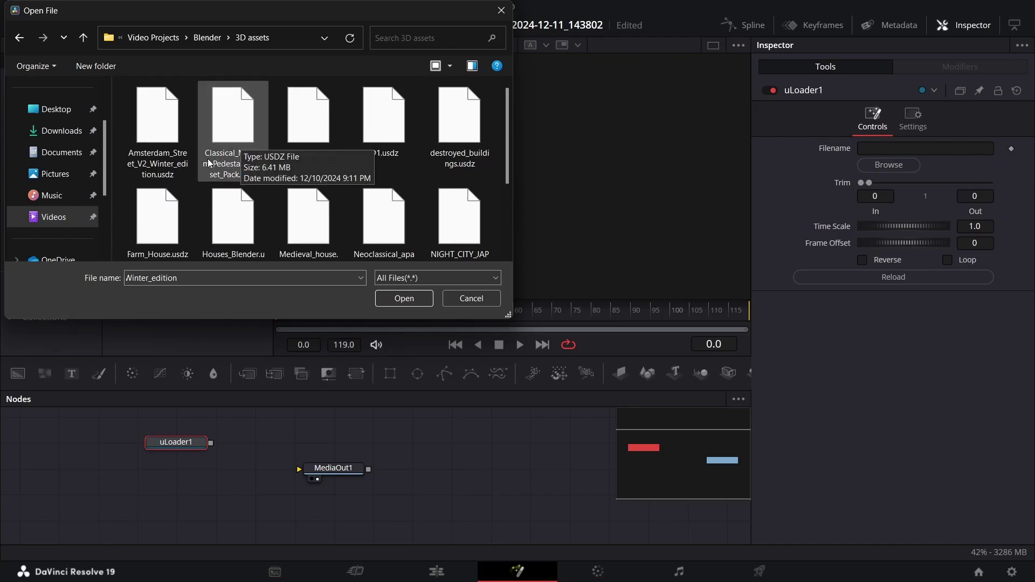
double_click(234, 131)
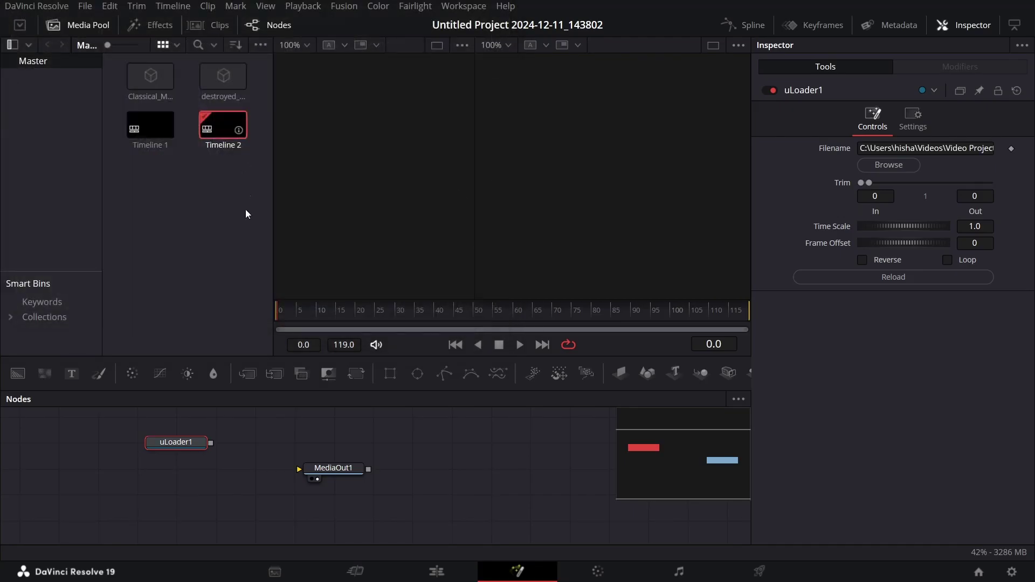
left_click_drag(187, 443, 109, 469)
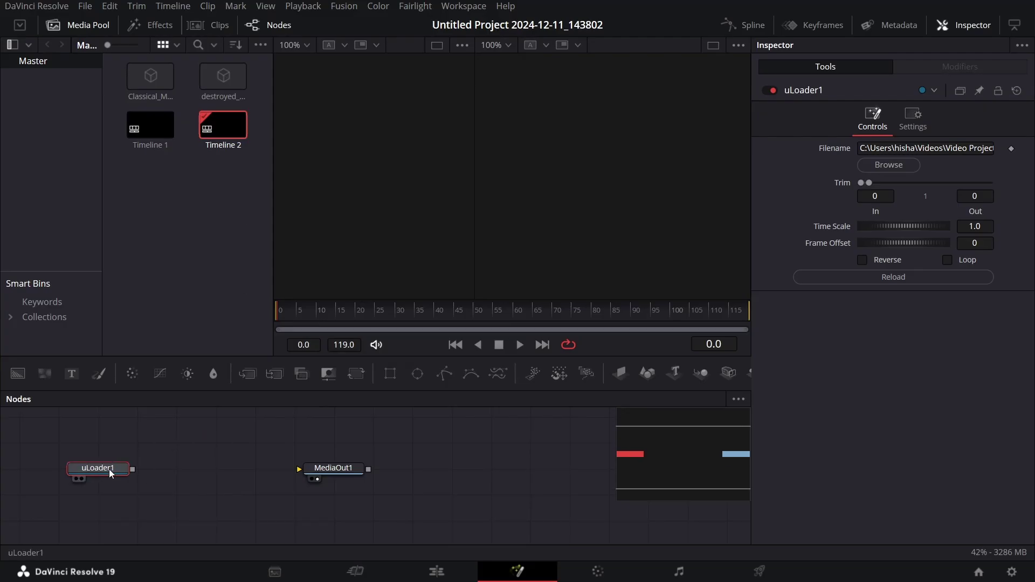
Step: Chain uTransform, uMerge and uRenderer nodes after the loader
key("shift+space")
type("ura")
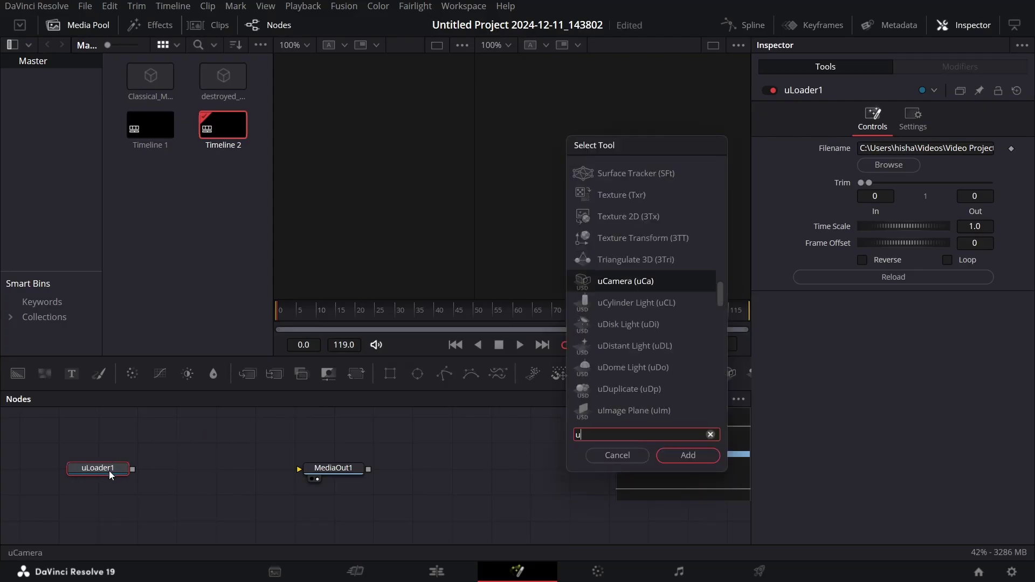
key("BackSpace")
key("BackSpace")
type("tra")
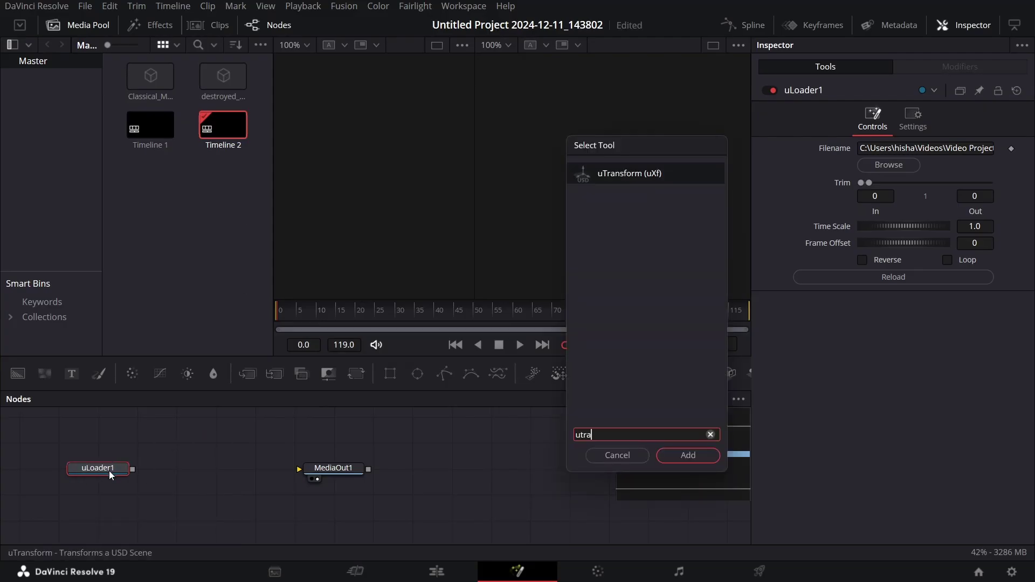
key("Return")
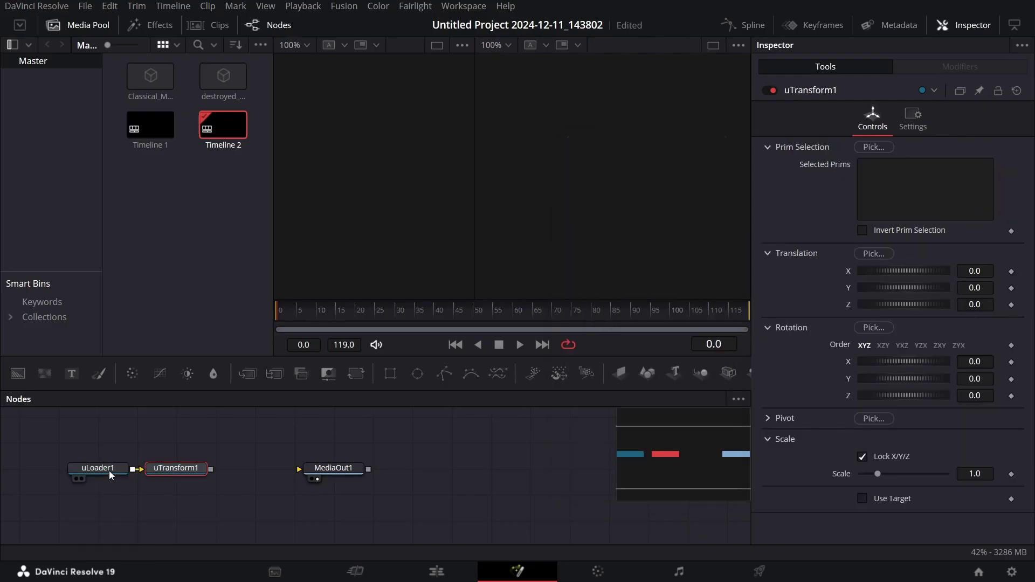
key("shift+space")
type("umer")
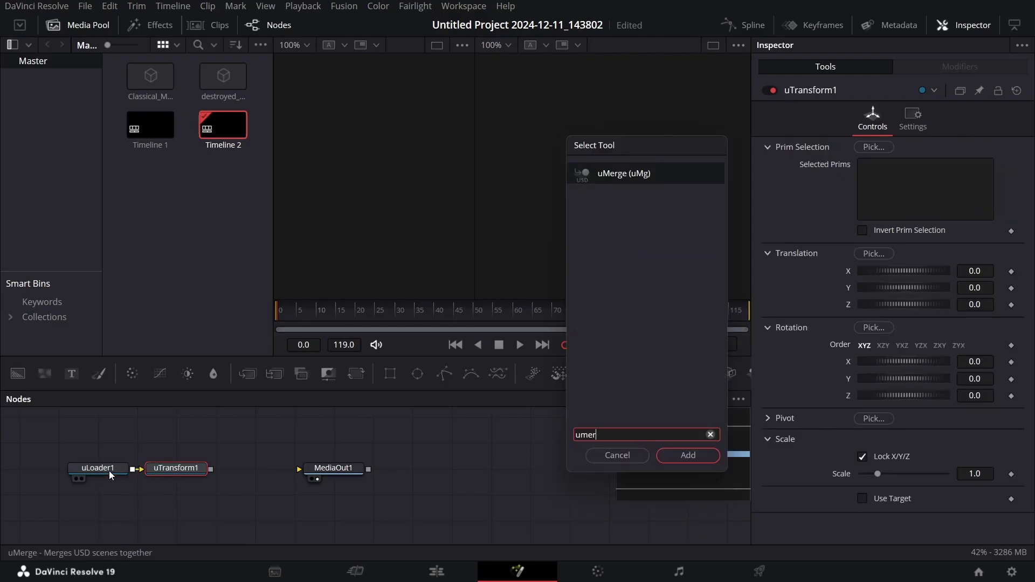
key("Return")
key("shift+space")
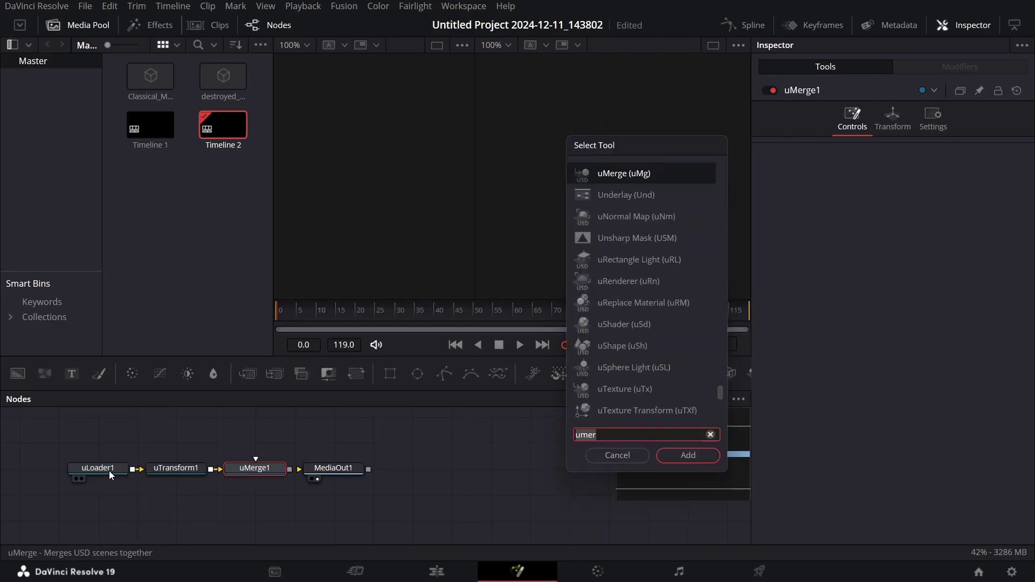
type("uren")
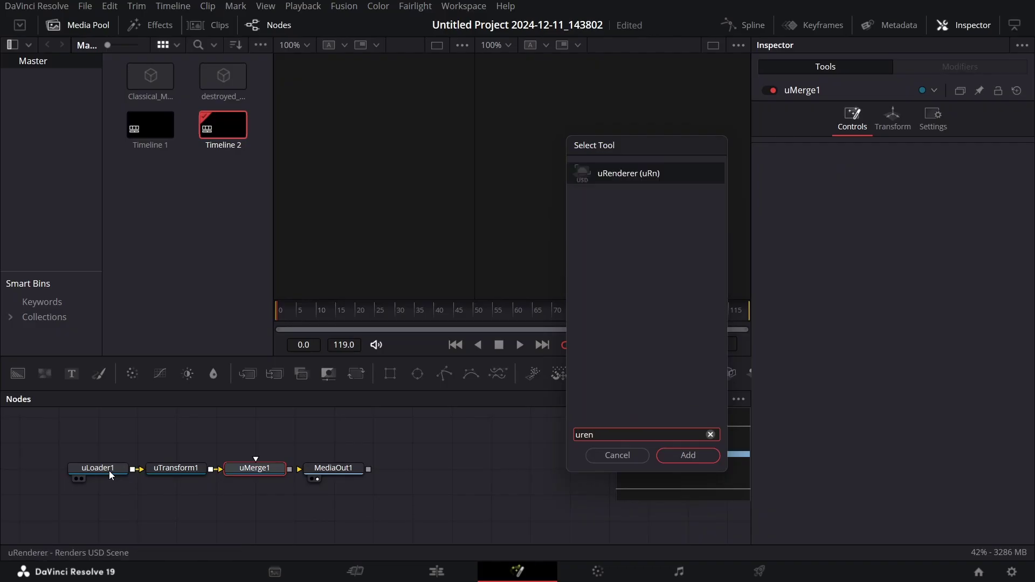
key("Return")
Step: Show the output in a widened right viewer and set uTransform1 Scale to 0.005
left_click(396, 478)
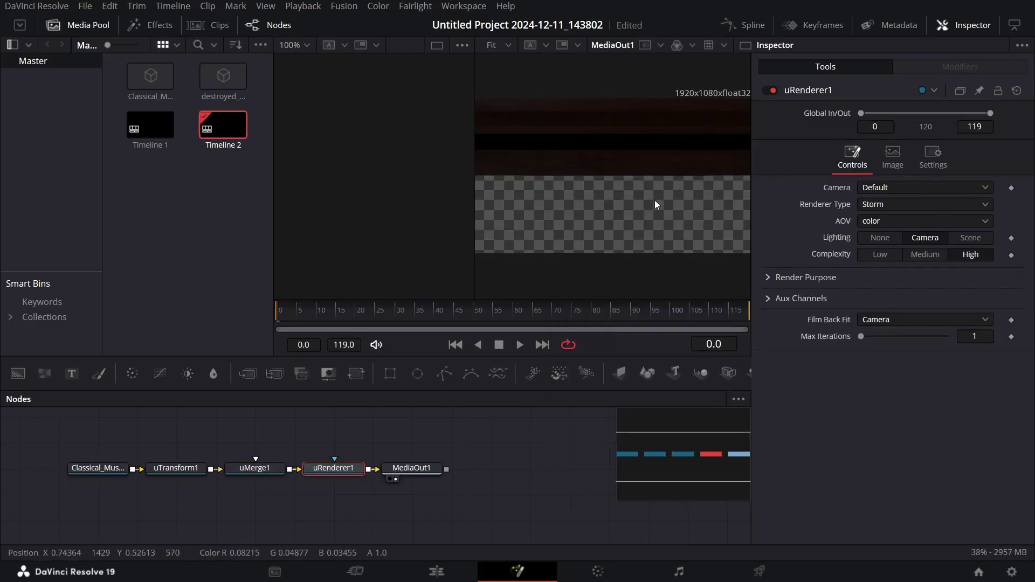
left_click_drag(472, 173, 423, 174)
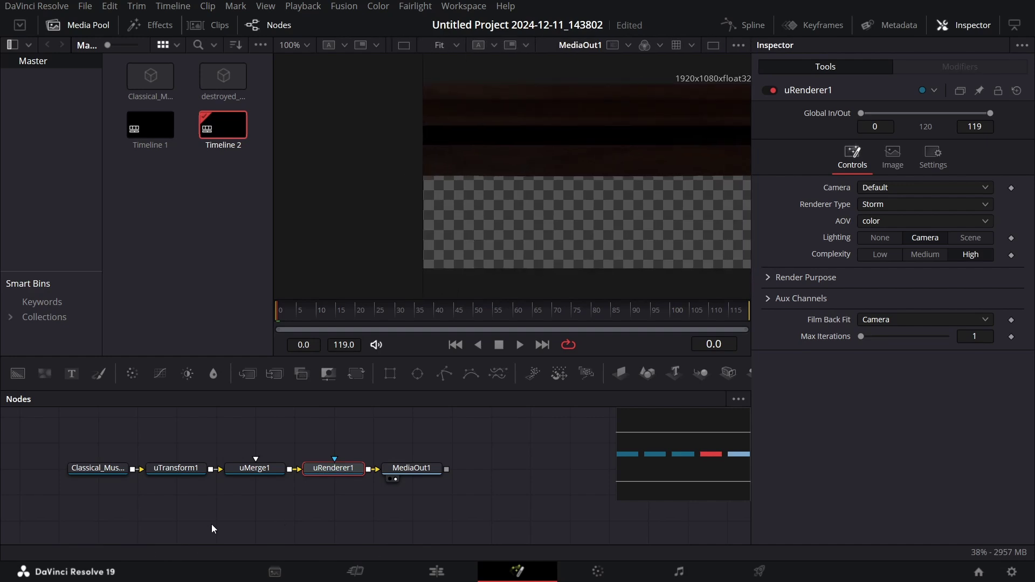
left_click(178, 469)
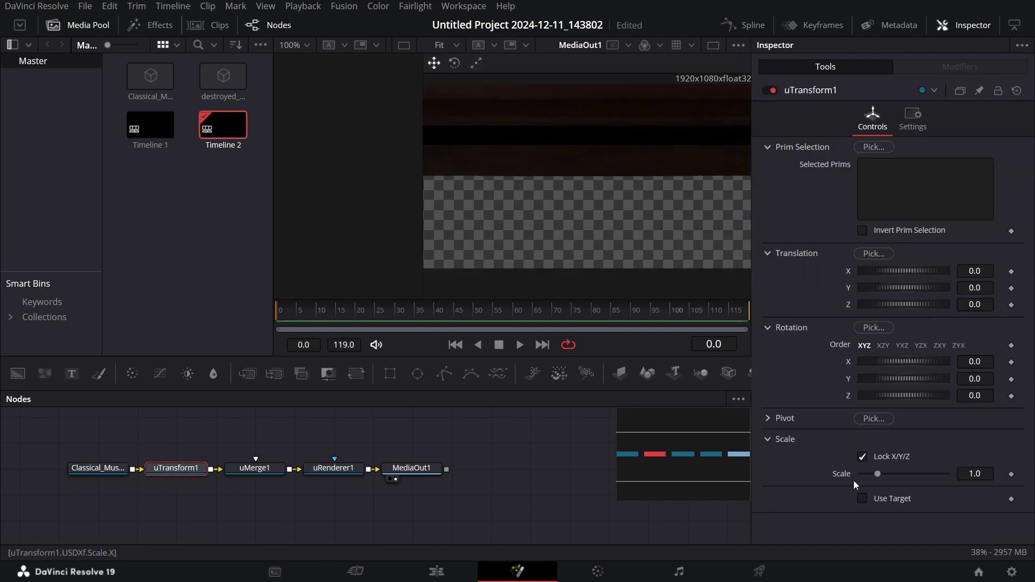
left_click(981, 474)
type("0.005")
key("Return")
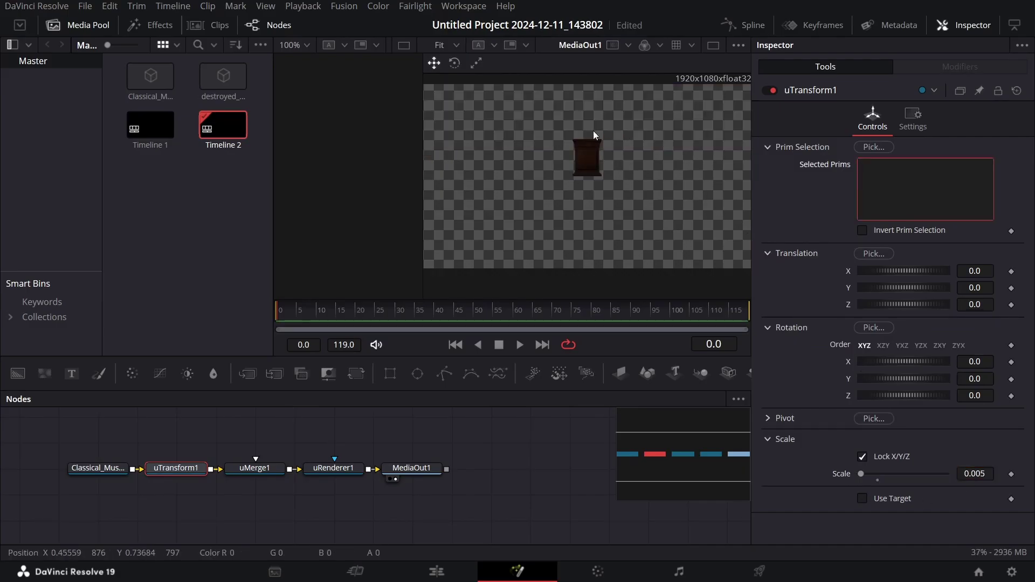
left_click(500, 468)
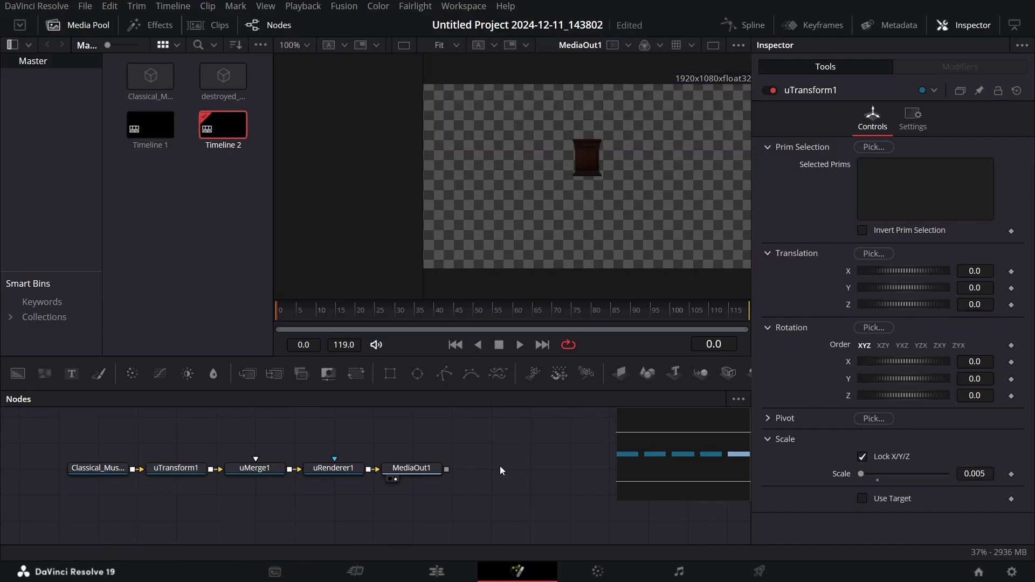
key("shift+space")
type("uca")
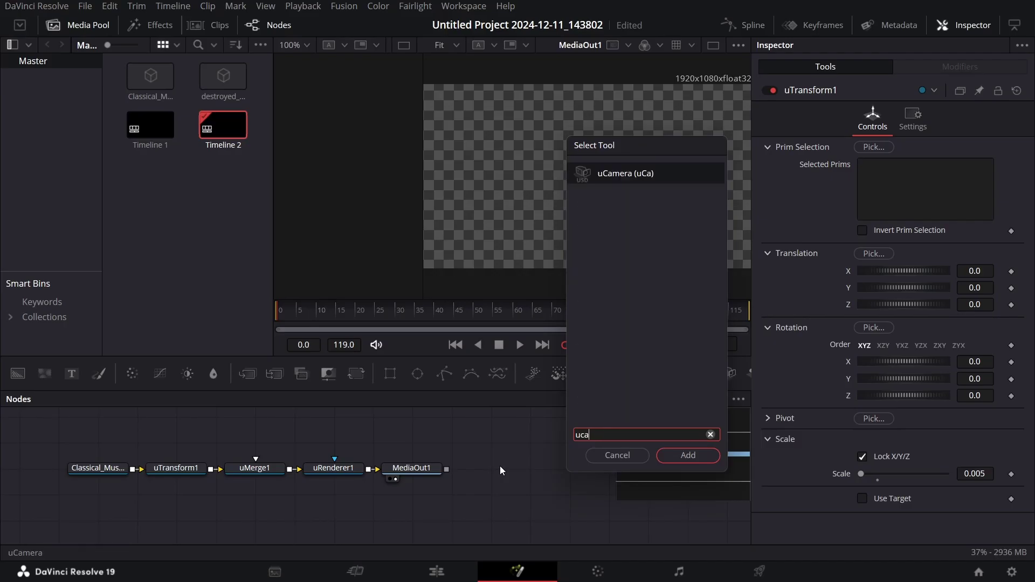
Step: Add uCamera1 feeding uMerge1, then view uMerge1 from the Left in the left viewer
key("Return")
left_click_drag(500, 466, 269, 474)
left_click(269, 468)
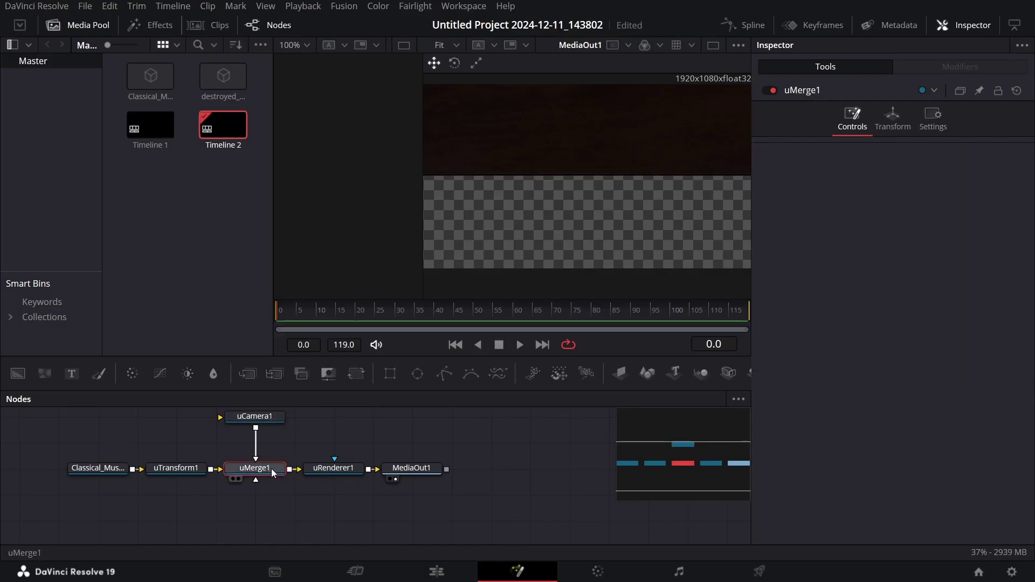
key("1")
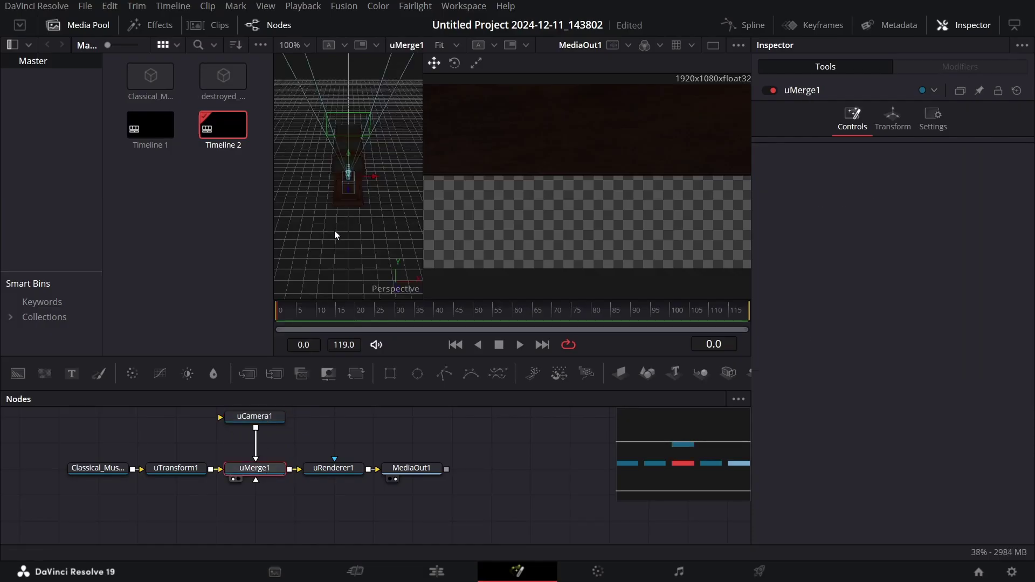
right_click(397, 289)
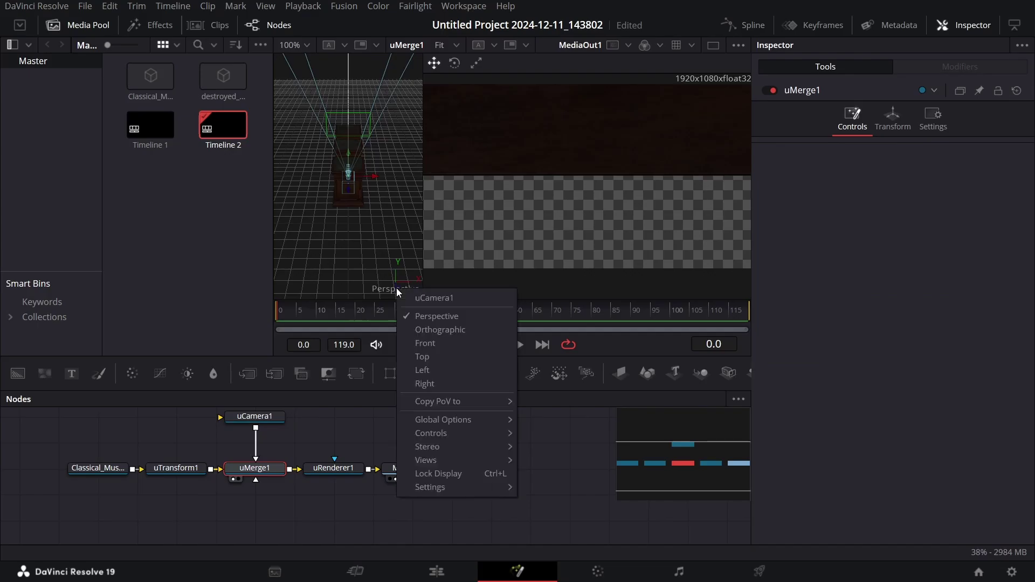
left_click(439, 369)
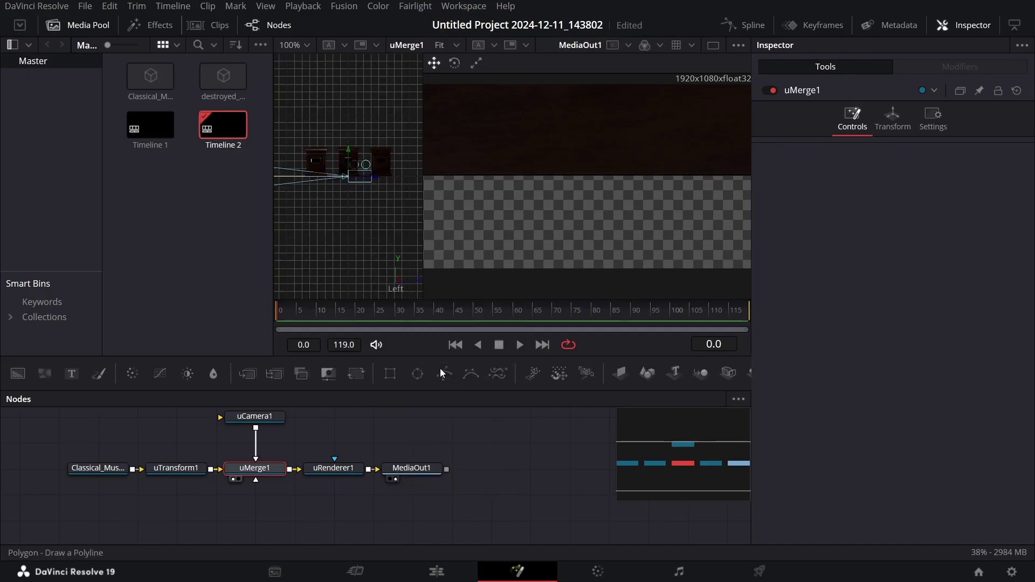
left_click(347, 179)
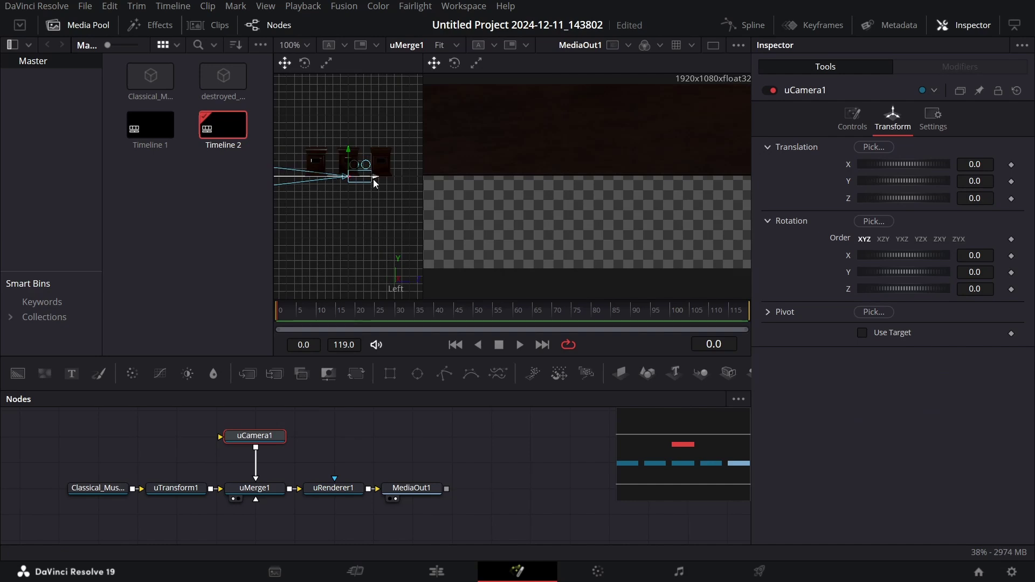
Step: Move uCamera1 back and up, aim its target at Y about 0.29, and save
scroll(331, 184, "down", 2)
left_click_drag(367, 176, 410, 144)
scroll(380, 185, "down", 2)
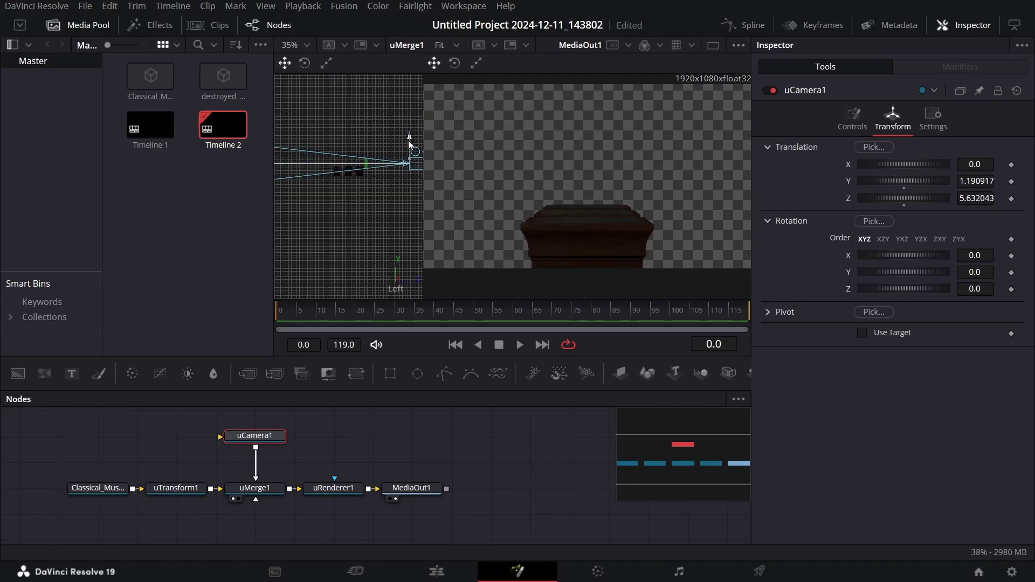
left_click(890, 333)
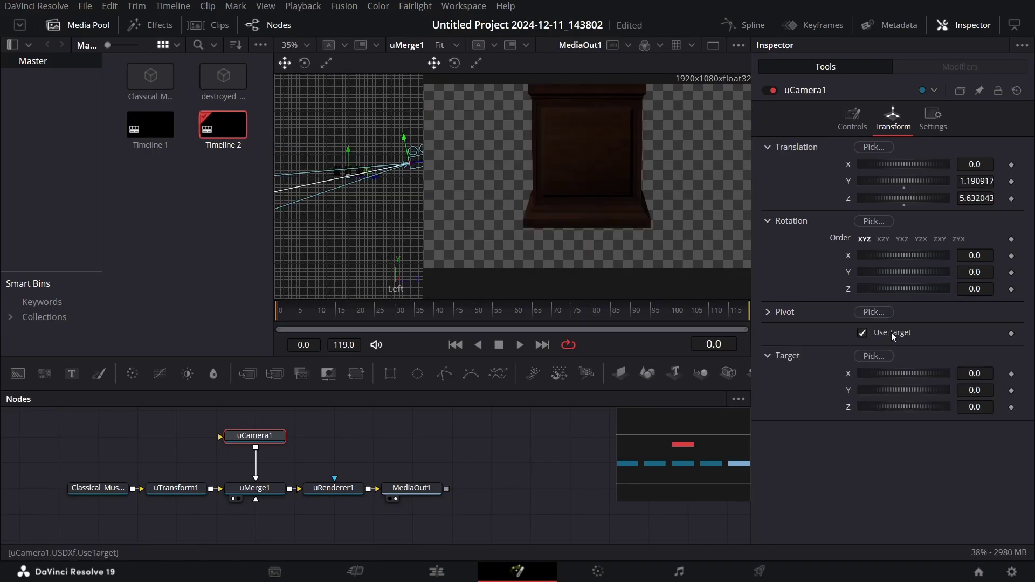
left_click_drag(407, 144, 398, 115)
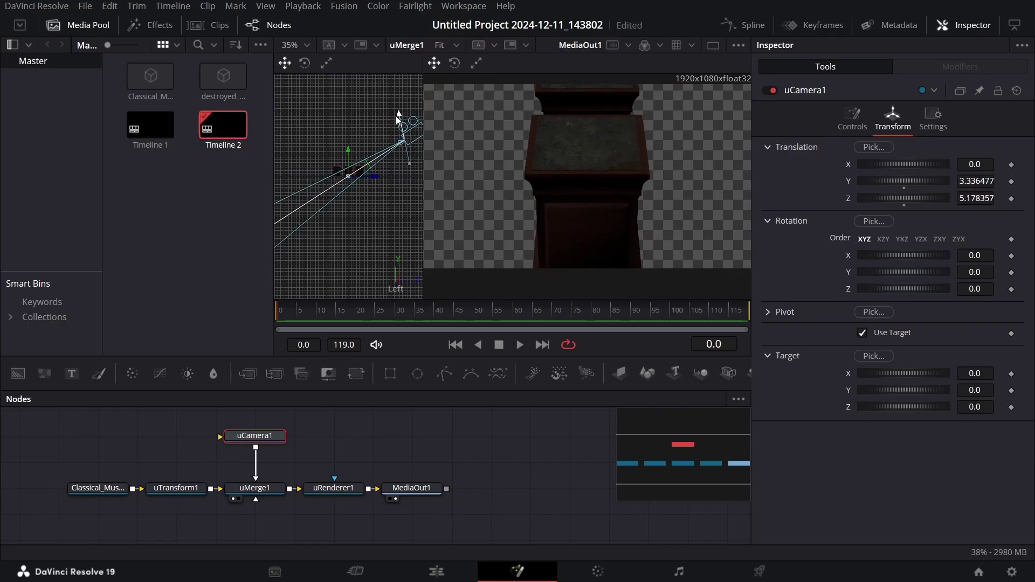
left_click_drag(906, 390, 913, 391)
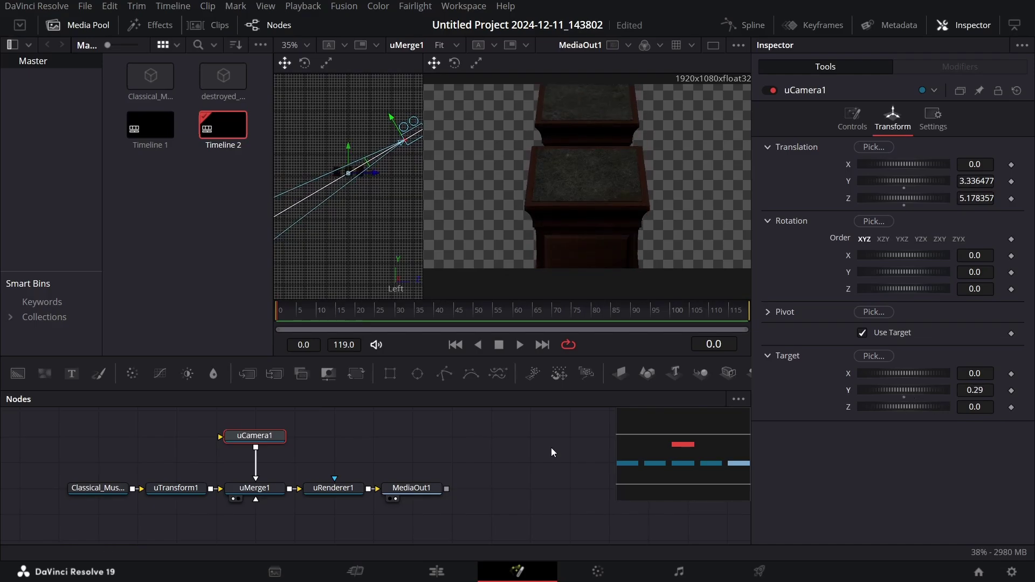
key("ctrl+s")
left_click(519, 450)
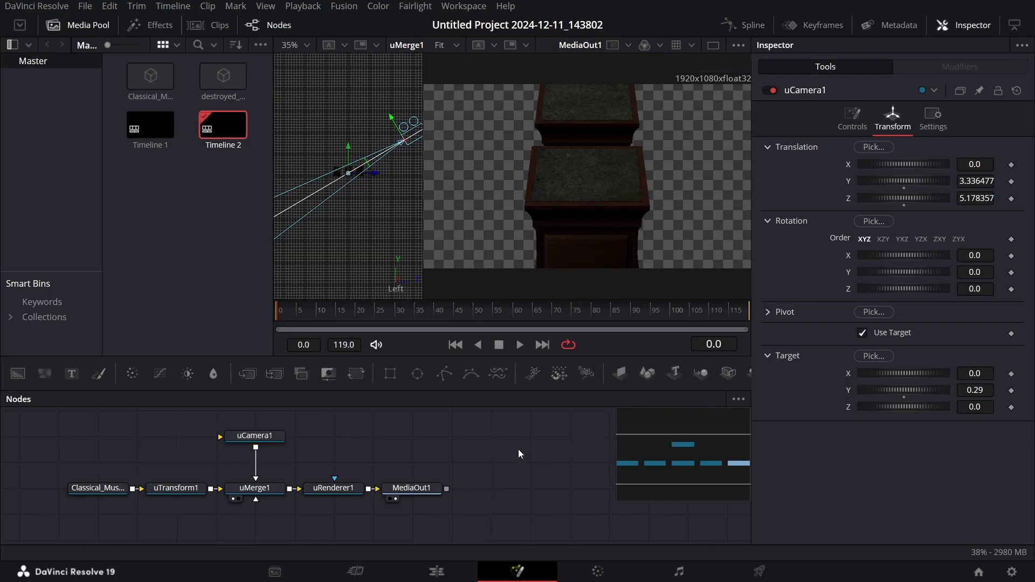
Step: Add a uLoader that loads destroyed_buildings.usdz, placed beneath the first loader
key("shift+space")
type("uca")
key("BackSpace")
key("BackSpace")
type("load")
key("Return")
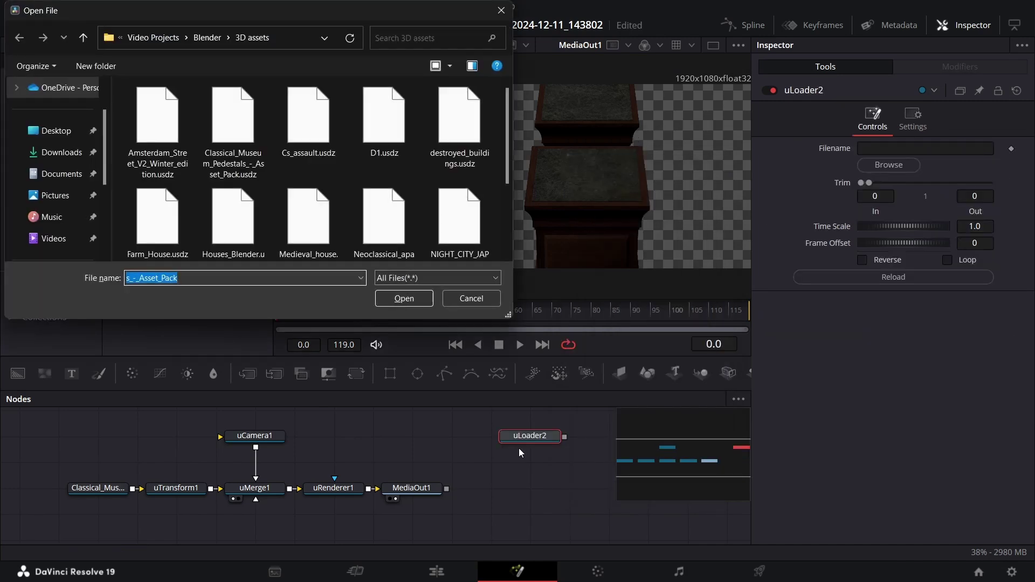
double_click(439, 137)
left_click_drag(522, 435, 123, 516)
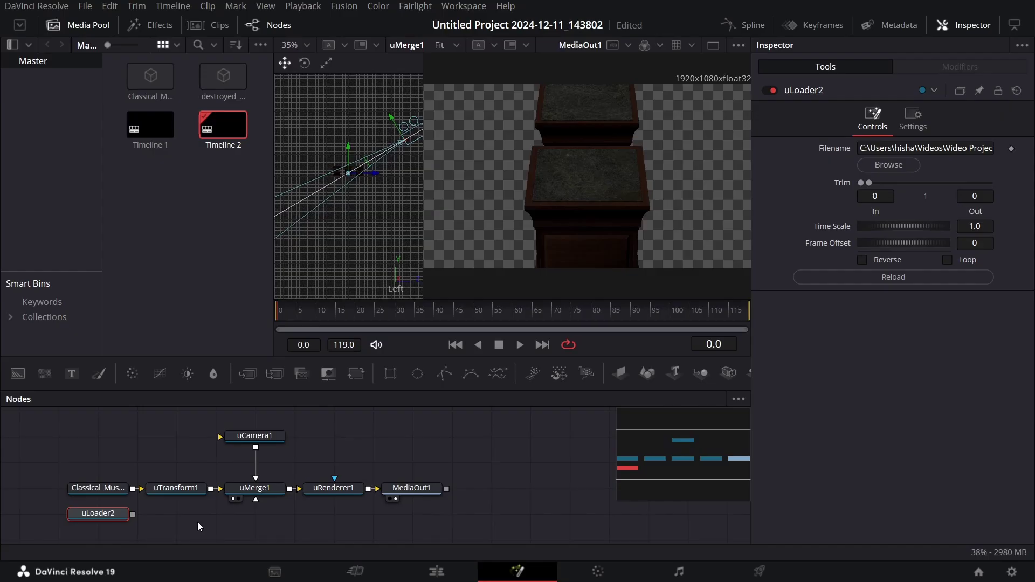
Step: Add a uTransform2 wired into uMerge1 and scale the buildings to 0.0003
key("shift+space")
type("utr")
key("Return")
left_click_drag(211, 512, 255, 493)
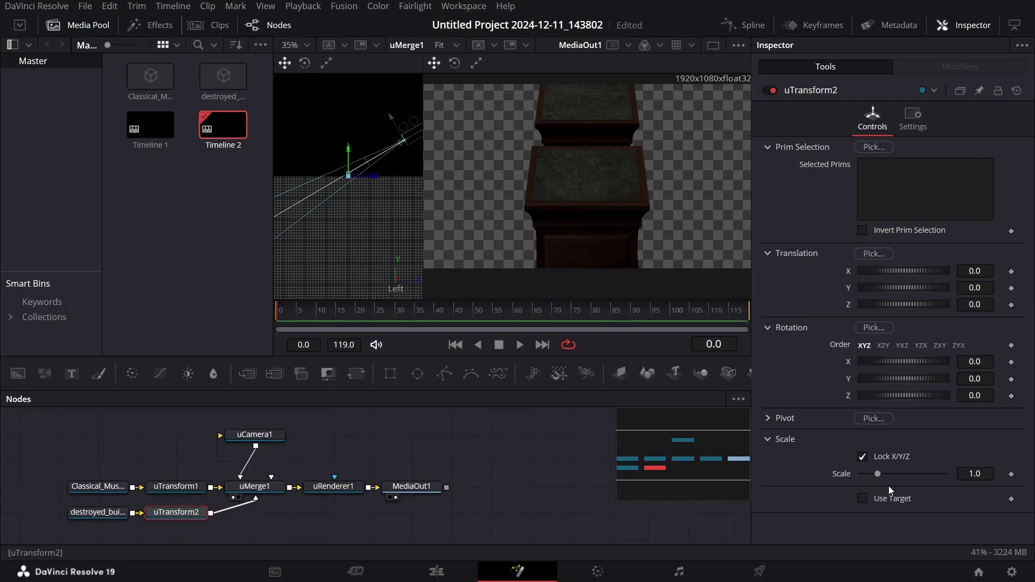
left_click(975, 474)
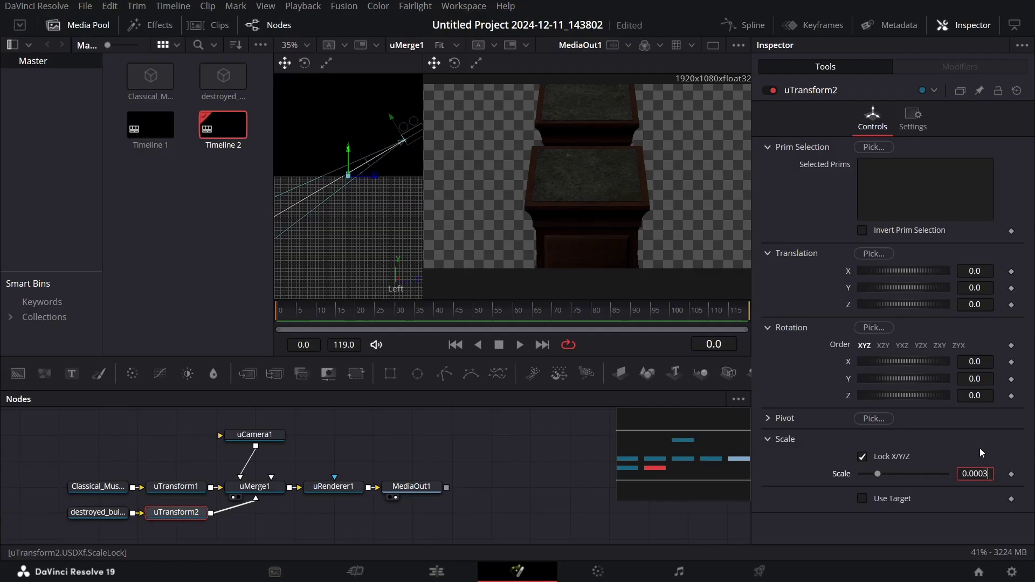
key("Return")
Step: Move the buildings model up and forward so it rests on the pedestal top
left_click_drag(351, 152, 348, 141)
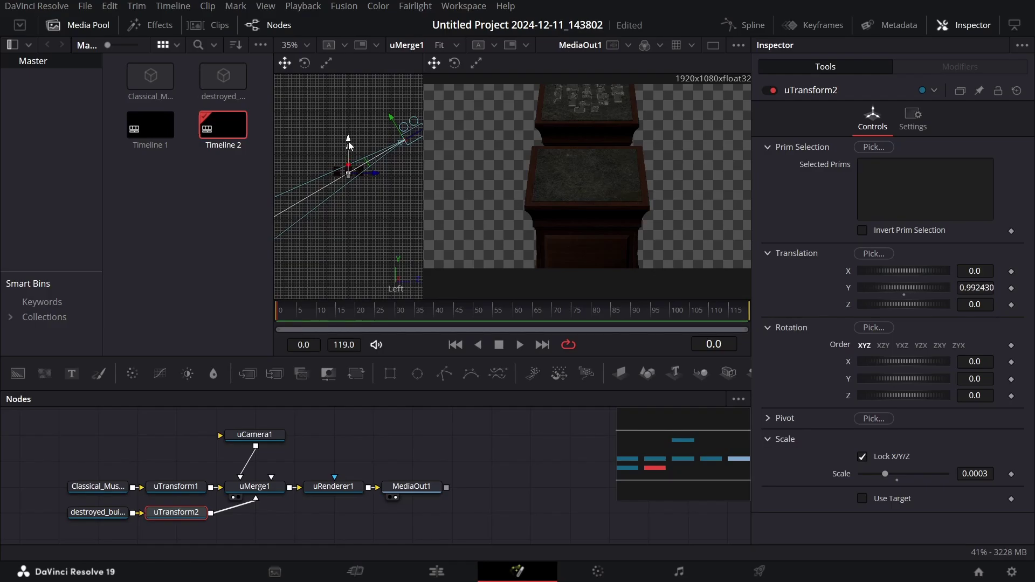
scroll(347, 147, "up", 10)
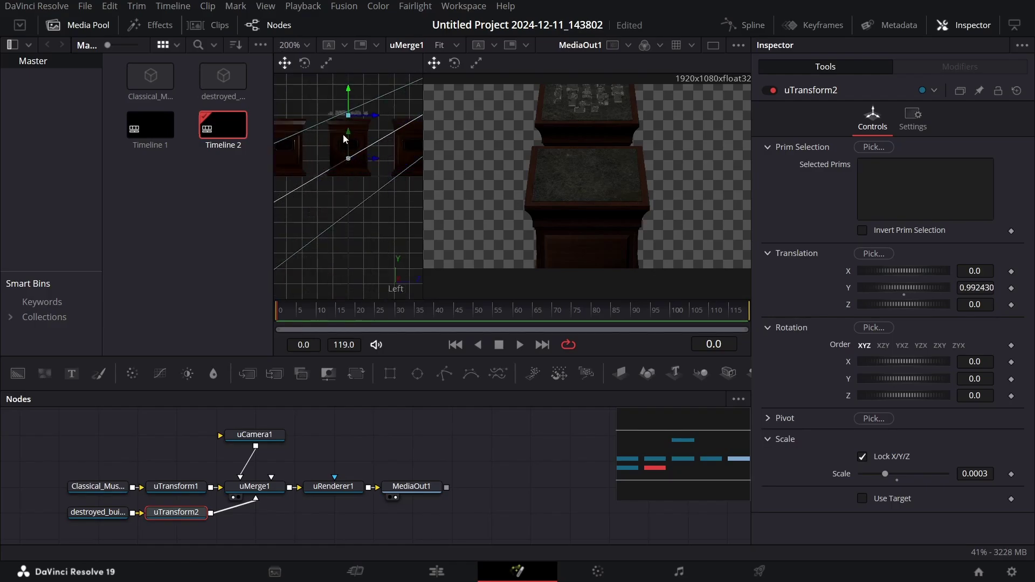
scroll(347, 132, "up", 5)
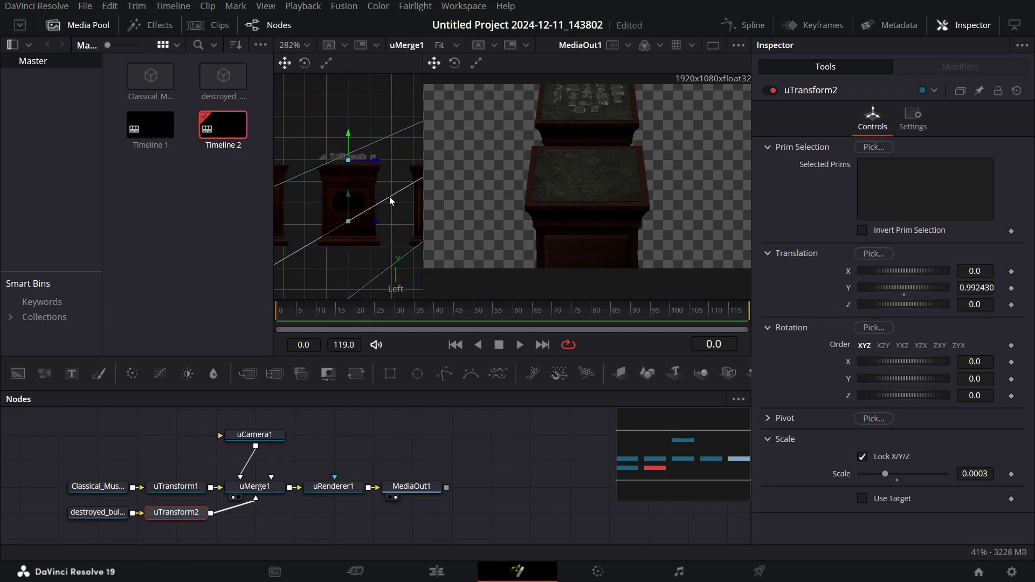
left_click_drag(375, 161, 469, 162)
scroll(365, 162, "up", 3)
left_click_drag(365, 162, 368, 241)
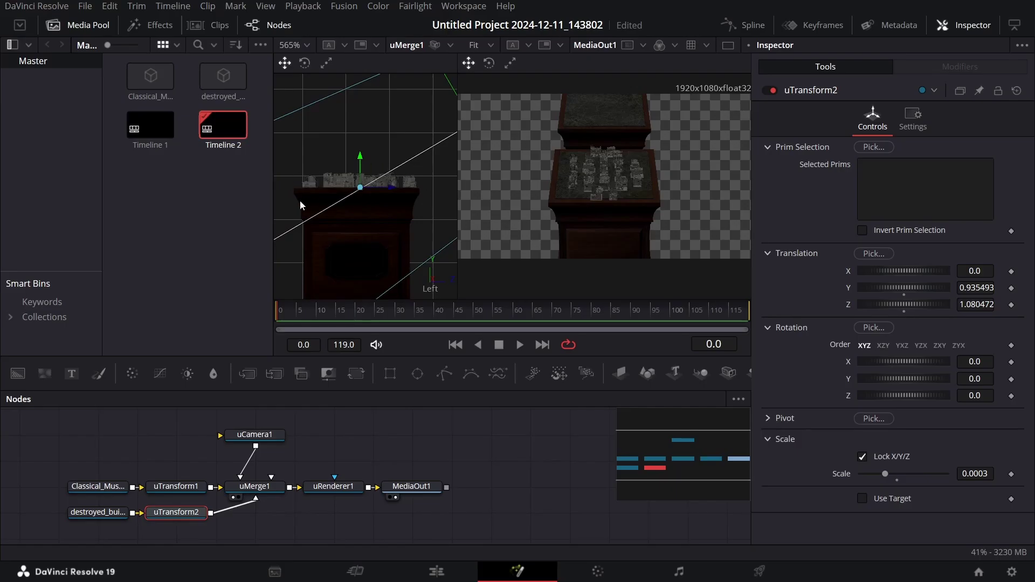
Step: Set uRenderer1 to render through uCamera1 at Low complexity with Scene lighting
left_click(430, 436)
left_click(350, 484)
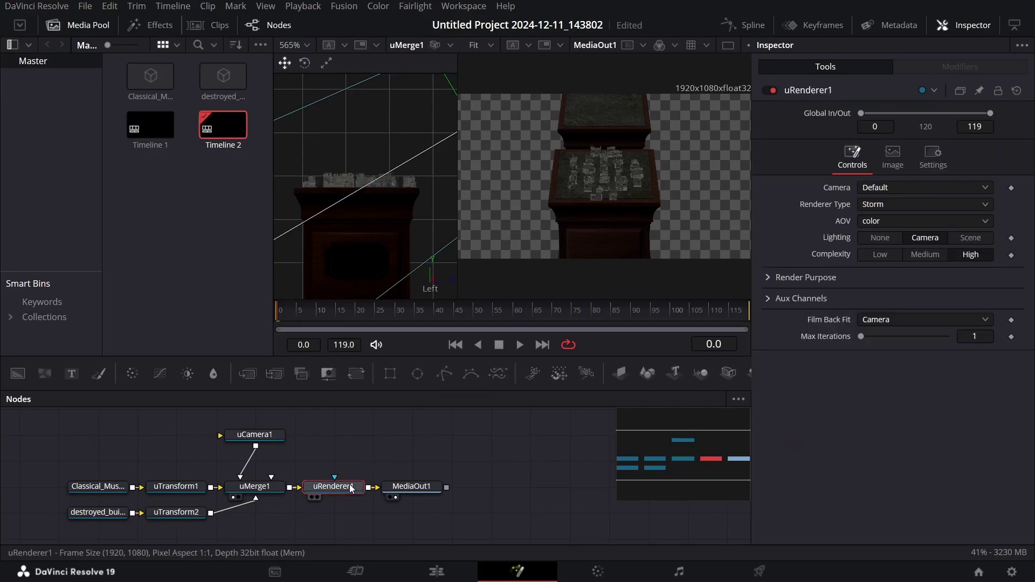
left_click(878, 187)
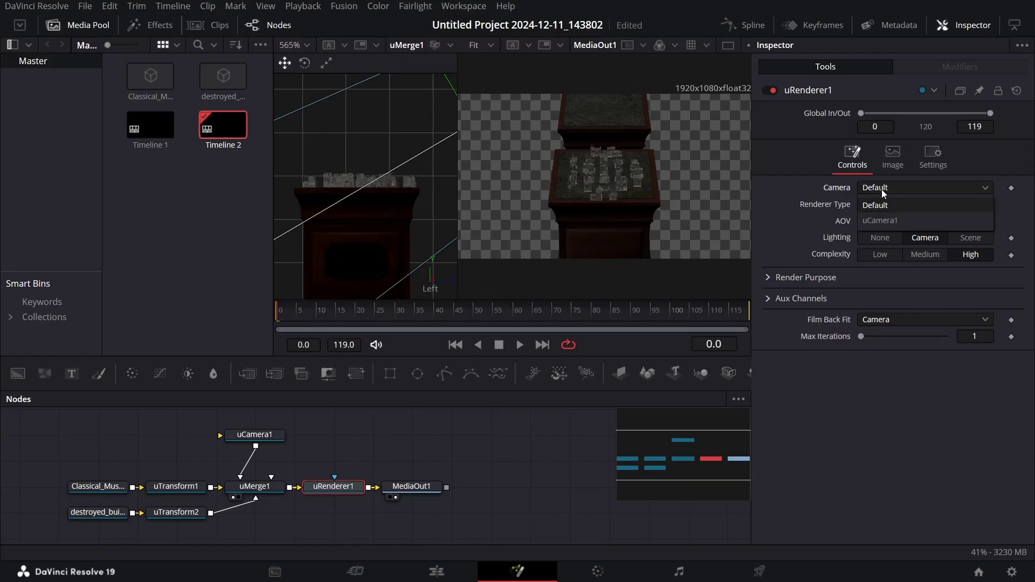
left_click(885, 220)
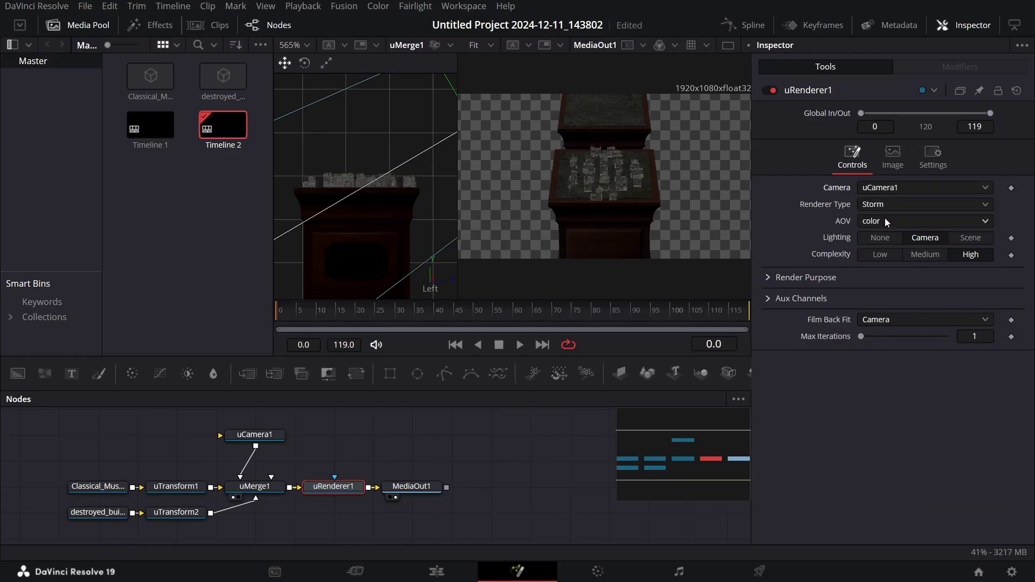
left_click(882, 257)
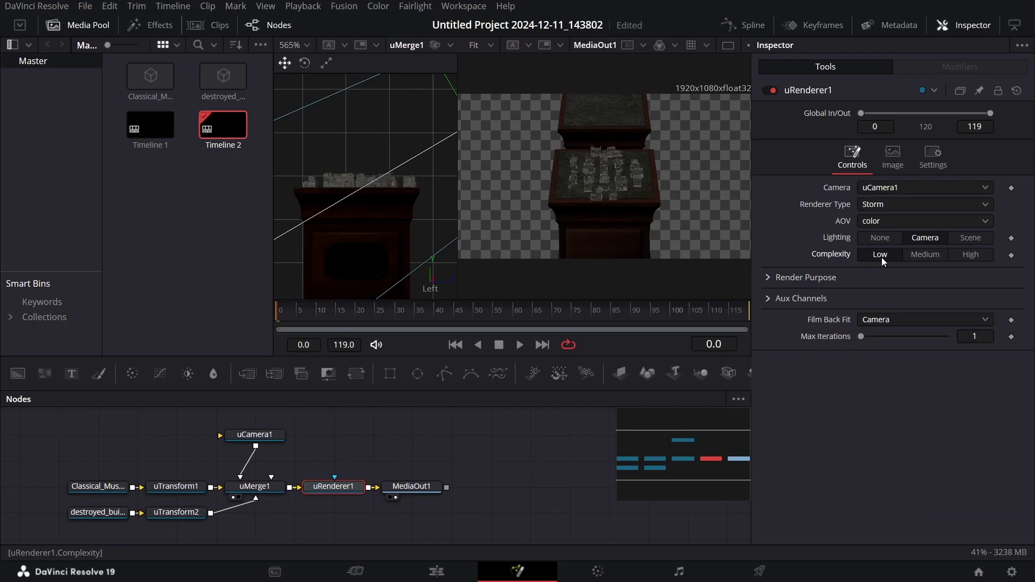
left_click(973, 239)
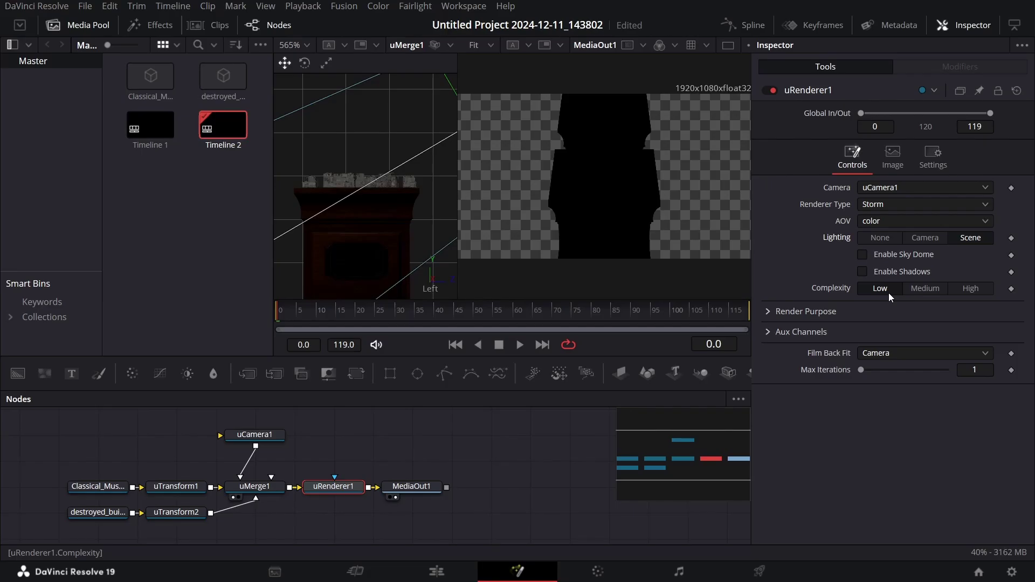
Step: Lower timeline playback resolution to Quarter and save the project
left_click(300, 6)
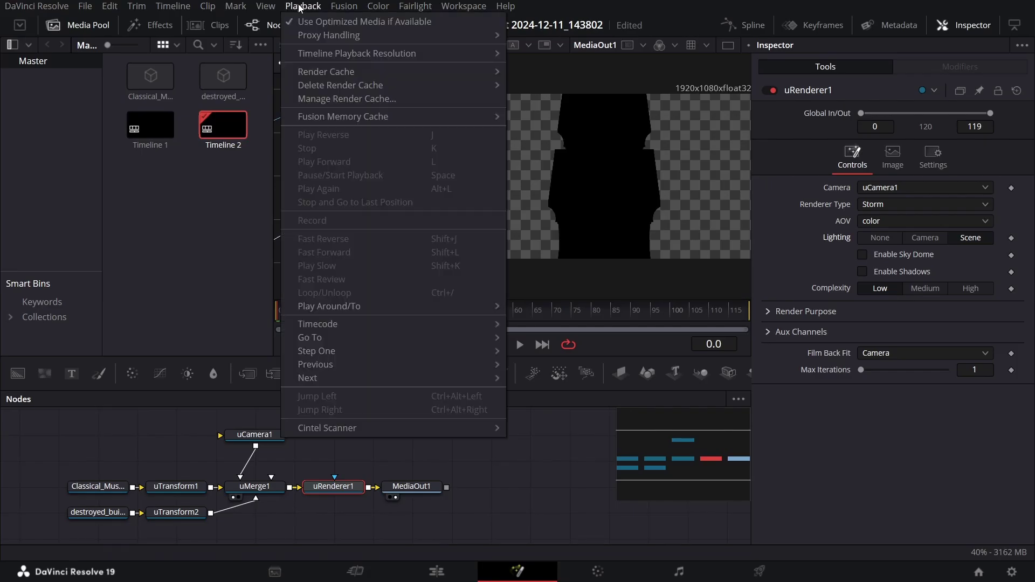
mouse_move(396, 54)
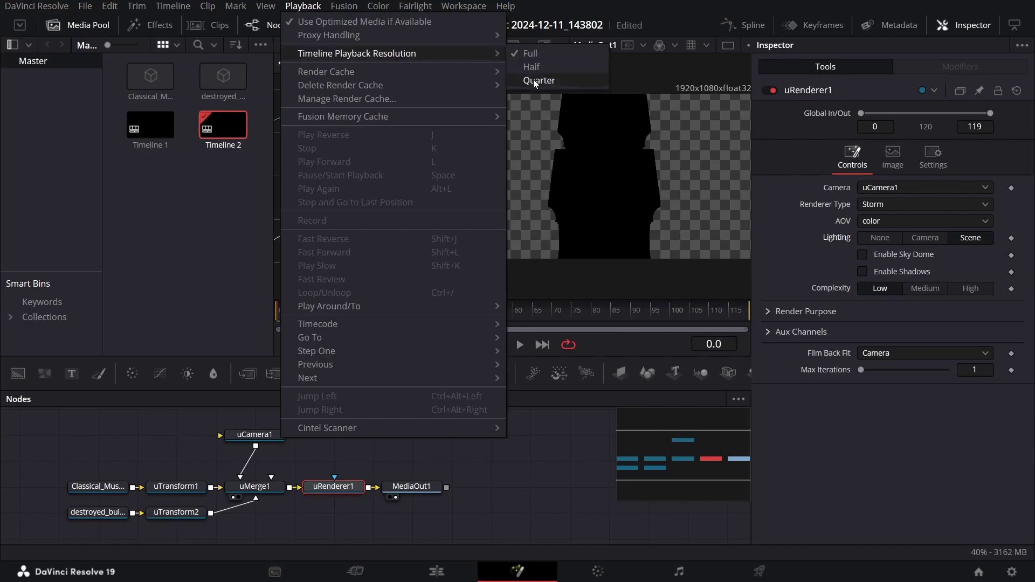
left_click(532, 79)
key("ctrl+shift+a")
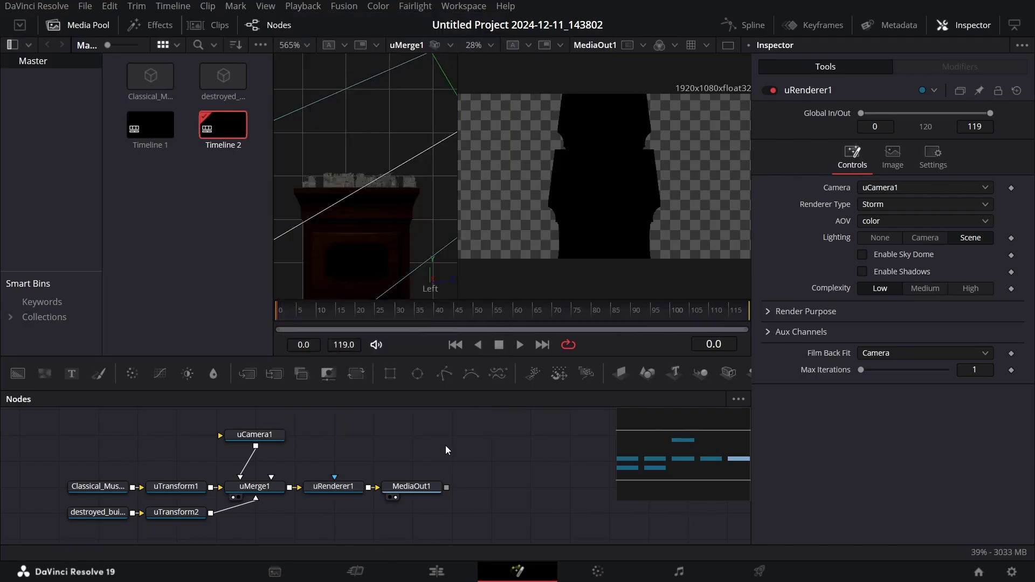
Step: Add a uSphereLight1 connected to uMerge1 and raise it above the pedestal
key("shift+space")
type("utra")
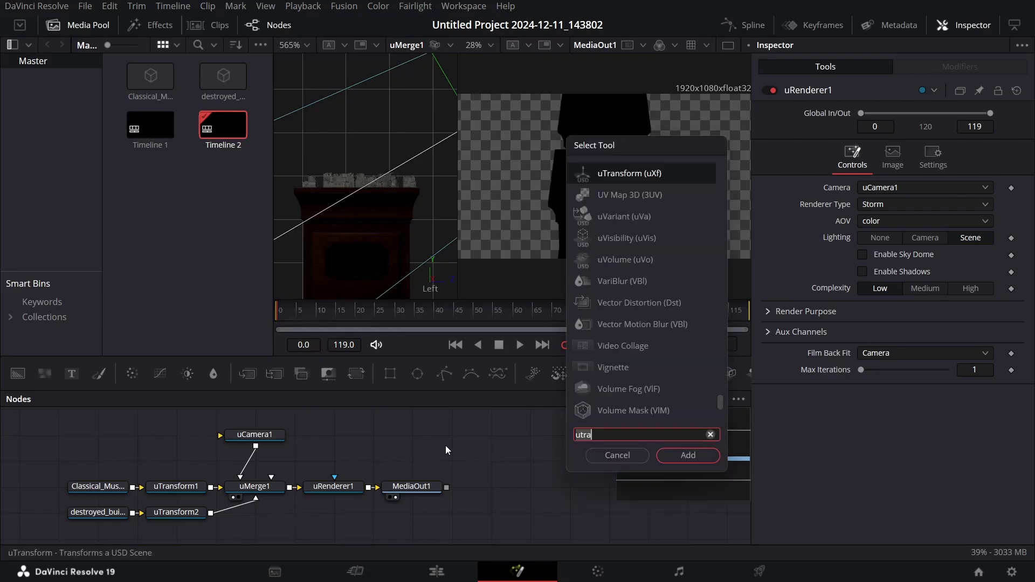
key("BackSpace")
key("BackSpace")
key("BackSpace")
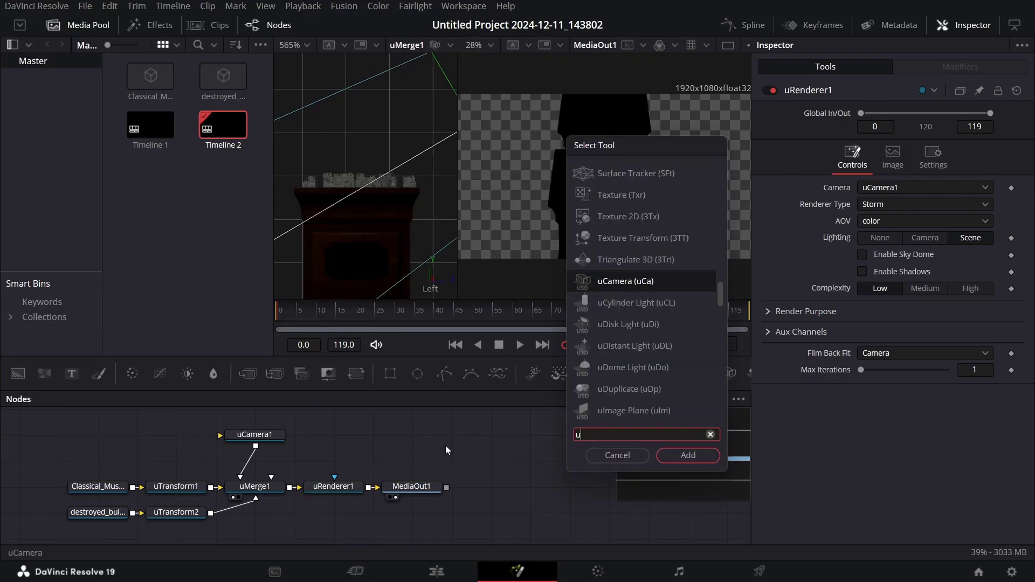
type("sph")
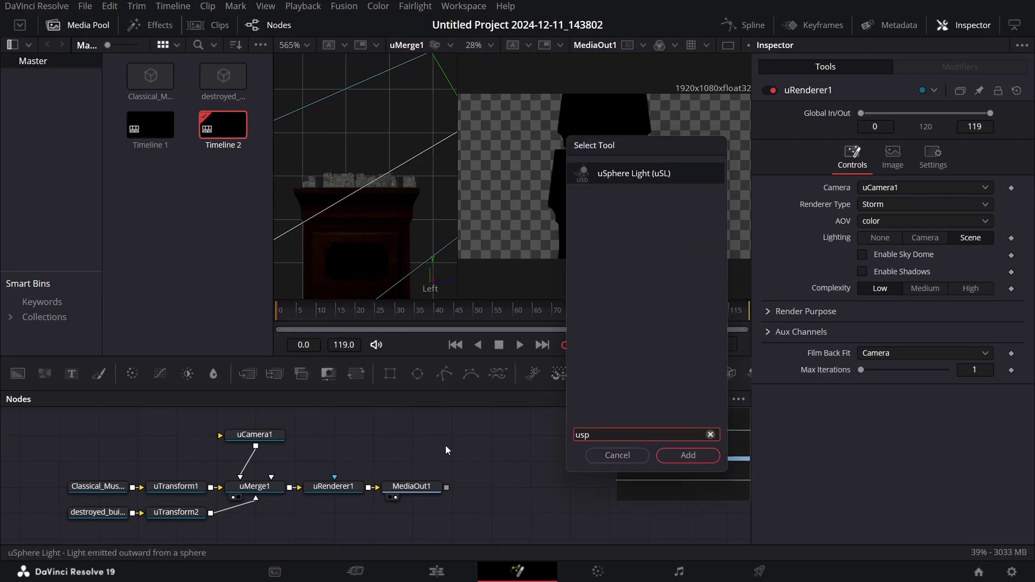
key("Return")
left_click_drag(496, 467, 271, 488)
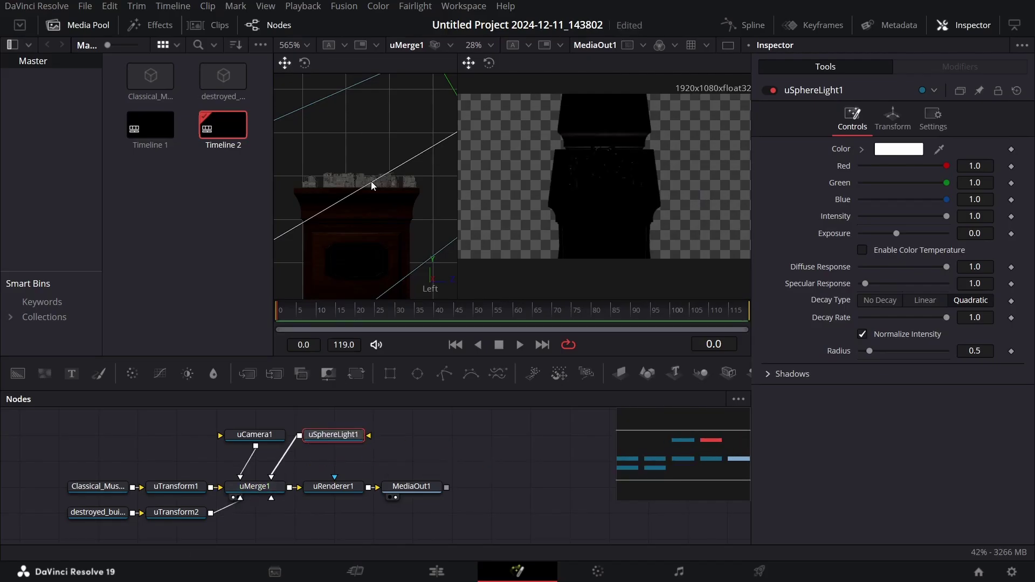
scroll(371, 209, "down", 4)
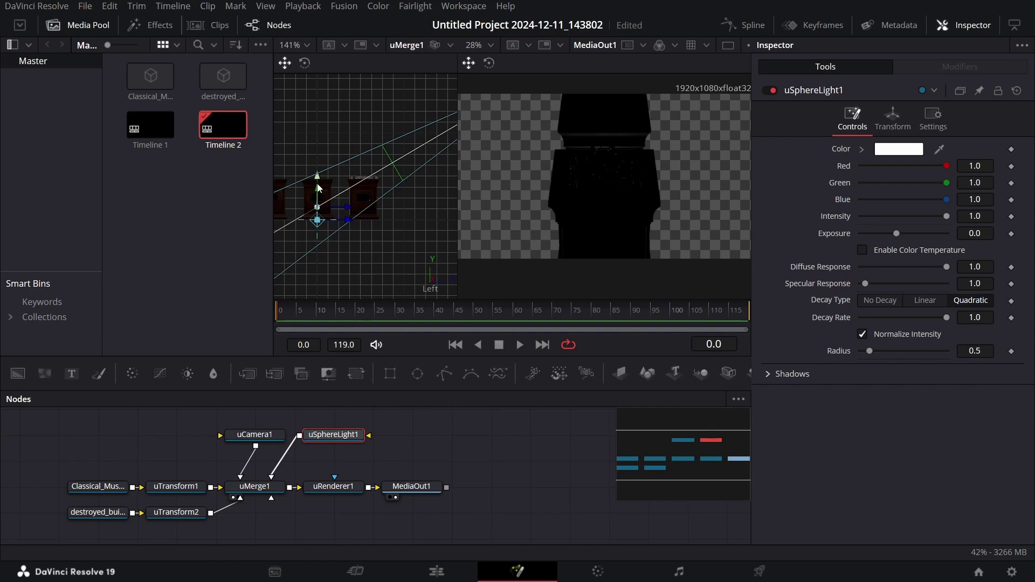
left_click_drag(317, 221, 365, 158)
Step: Add a Shape3D backdrop plane, 10 wide and taller, and shift it along Z
left_click(624, 431)
left_click_drag(647, 373, 254, 486)
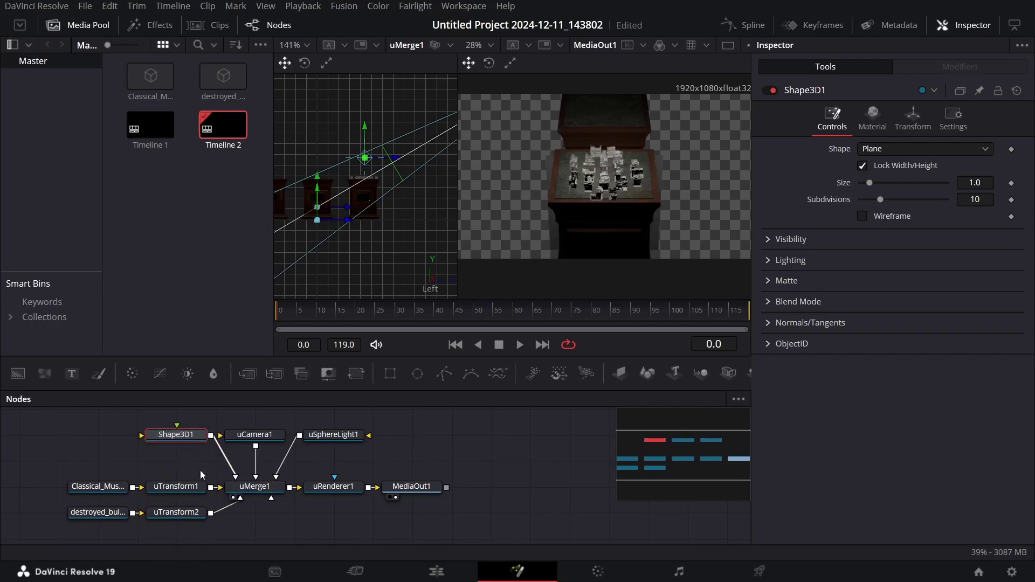
left_click(894, 165)
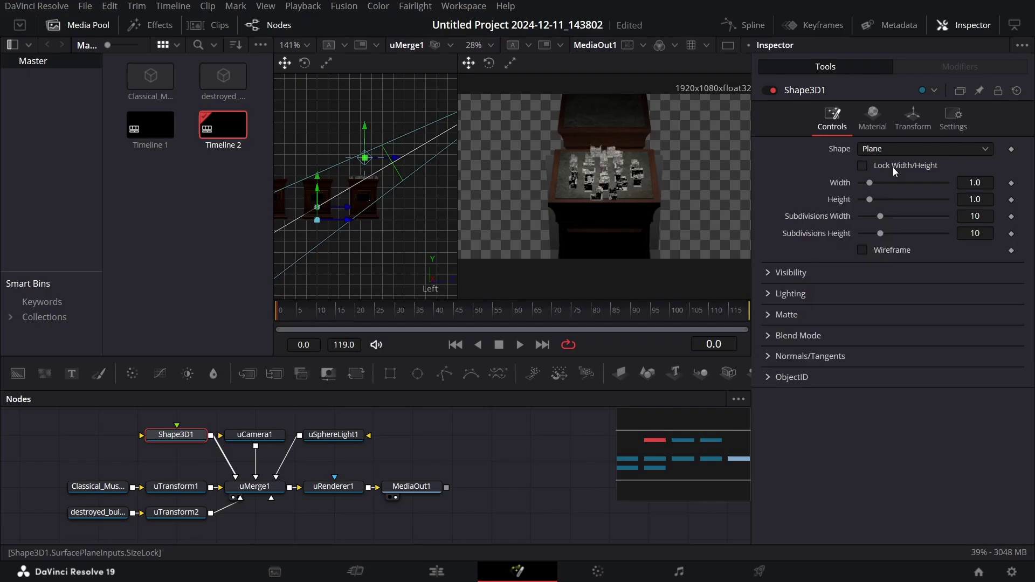
left_click_drag(869, 184, 955, 186)
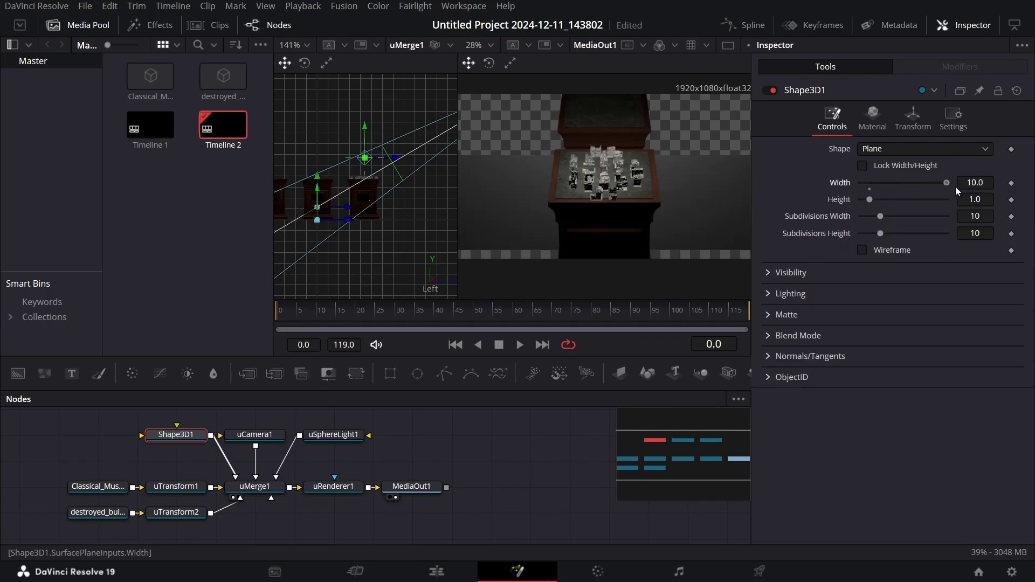
left_click_drag(869, 200, 897, 200)
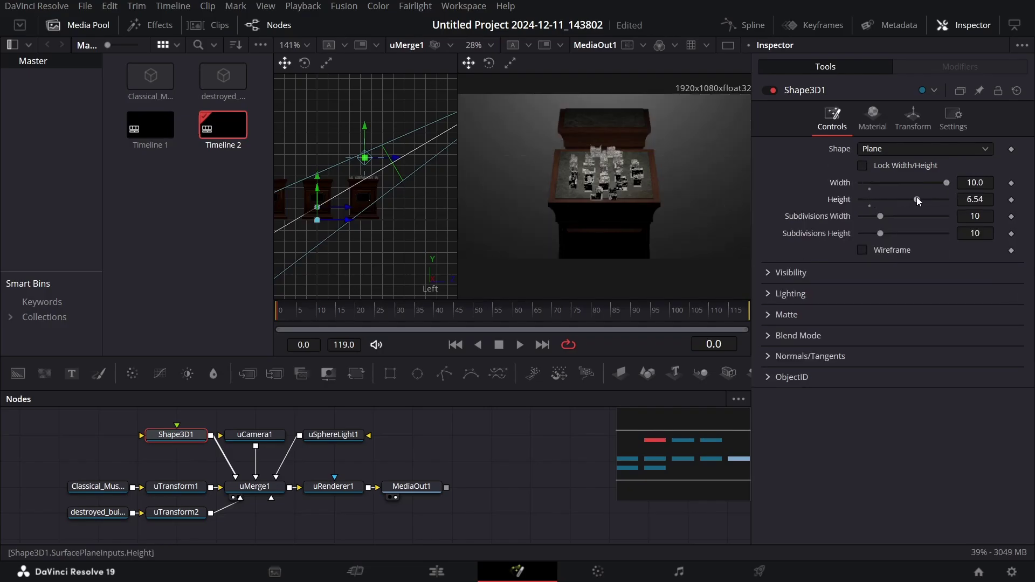
scroll(311, 204, "up", 2)
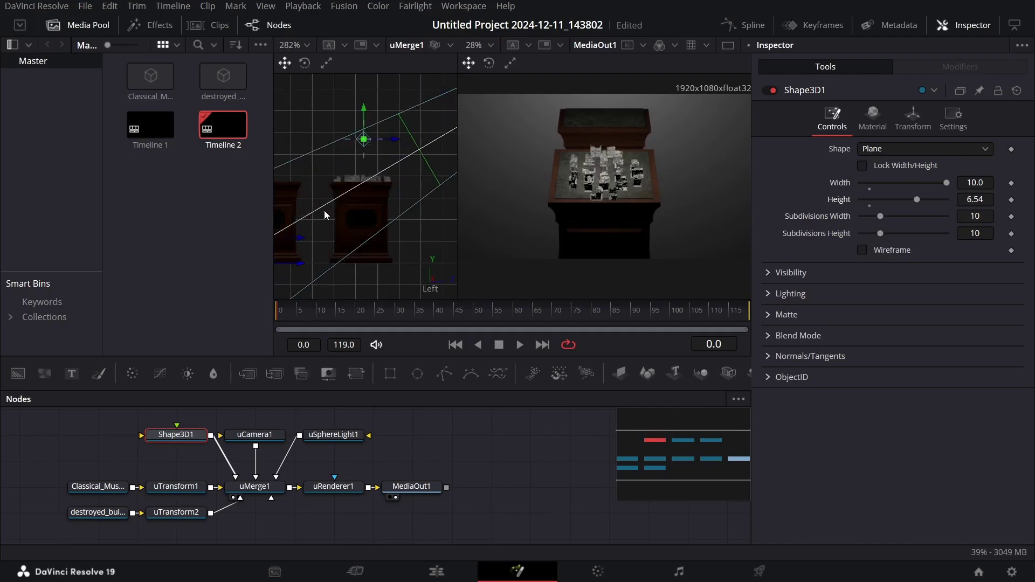
left_click(913, 116)
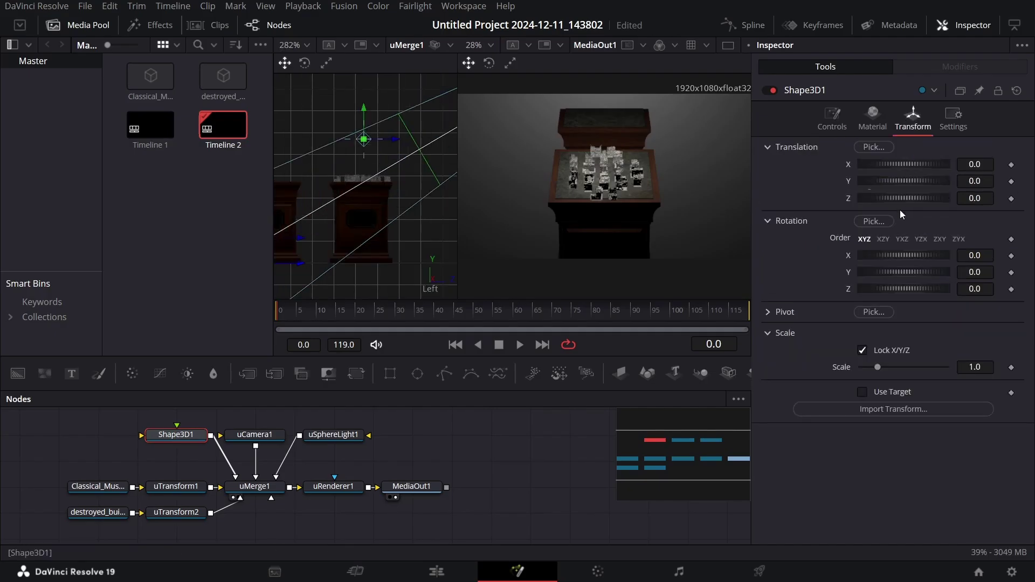
mouse_move(894, 199)
left_mouse_down()
mouse_move(905, 196)
mouse_move(895, 197)
left_mouse_up()
Step: Set uSphereLight1's decay type to Linear and add a Text3D node
left_click(334, 436)
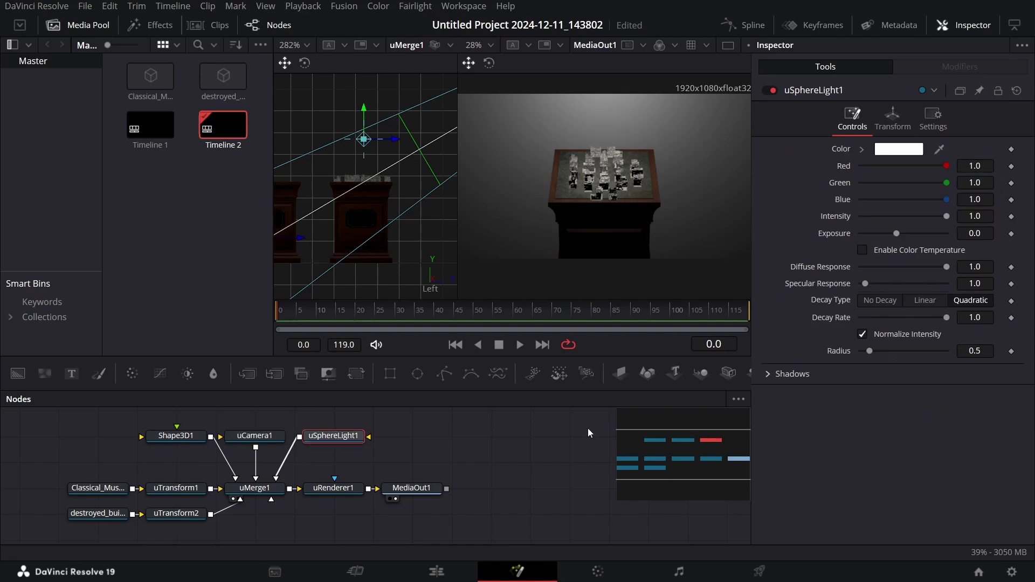
left_click(923, 302)
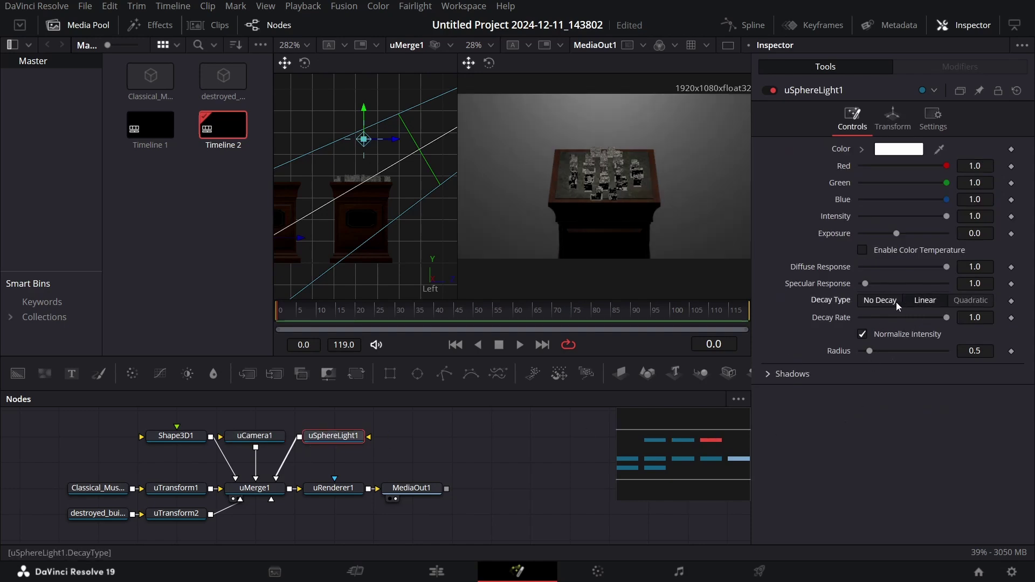
left_click(928, 302)
left_click_drag(674, 373, 325, 522)
Step: Type BUILDINGS in Text3D1, feed it into uMerge1, and place it above the model at size 0.26
left_click(830, 221)
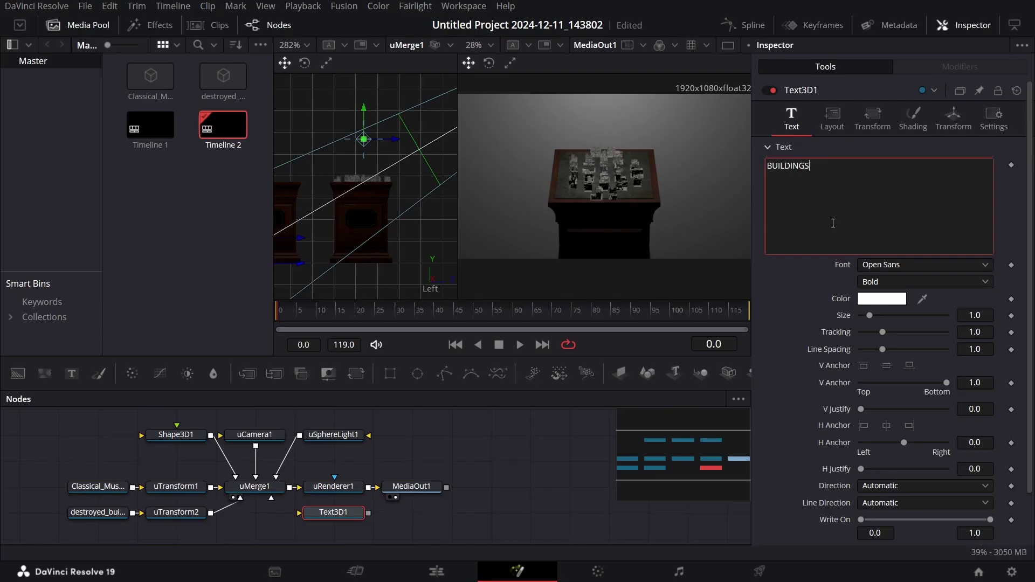
left_click_drag(368, 513, 258, 490)
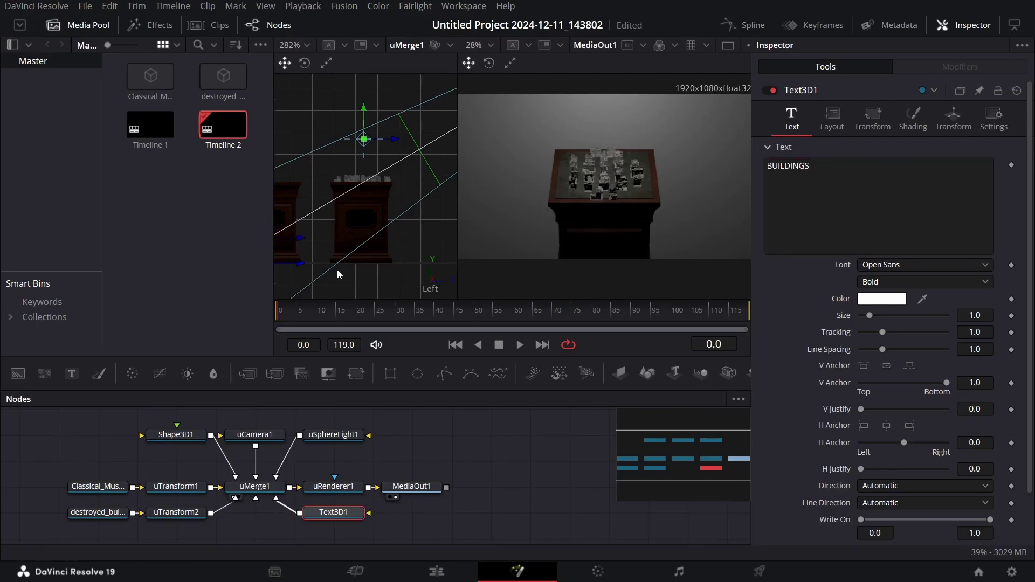
scroll(337, 271, "down", 3)
left_click_drag(340, 212, 338, 184)
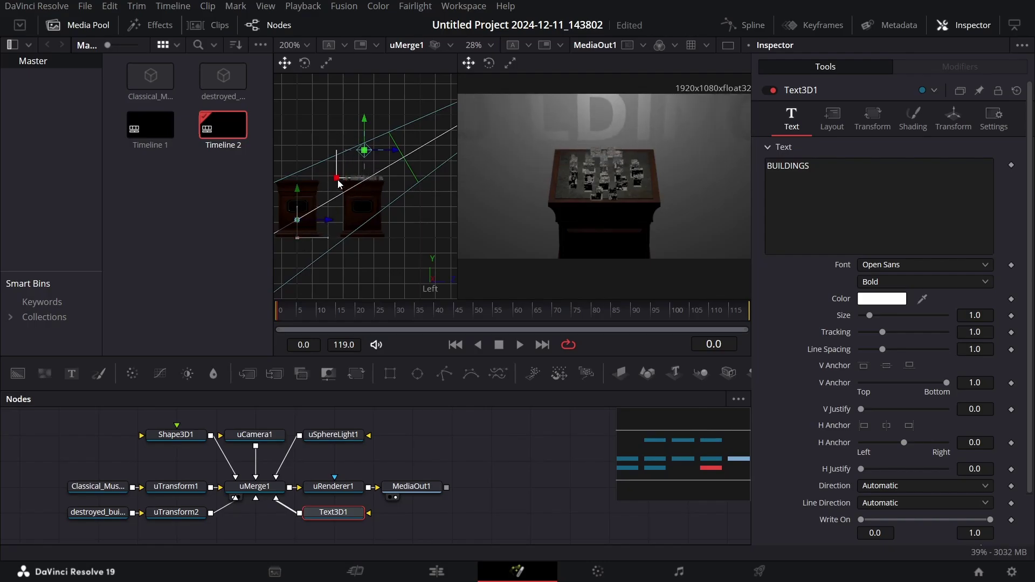
scroll(331, 204, "up", 5)
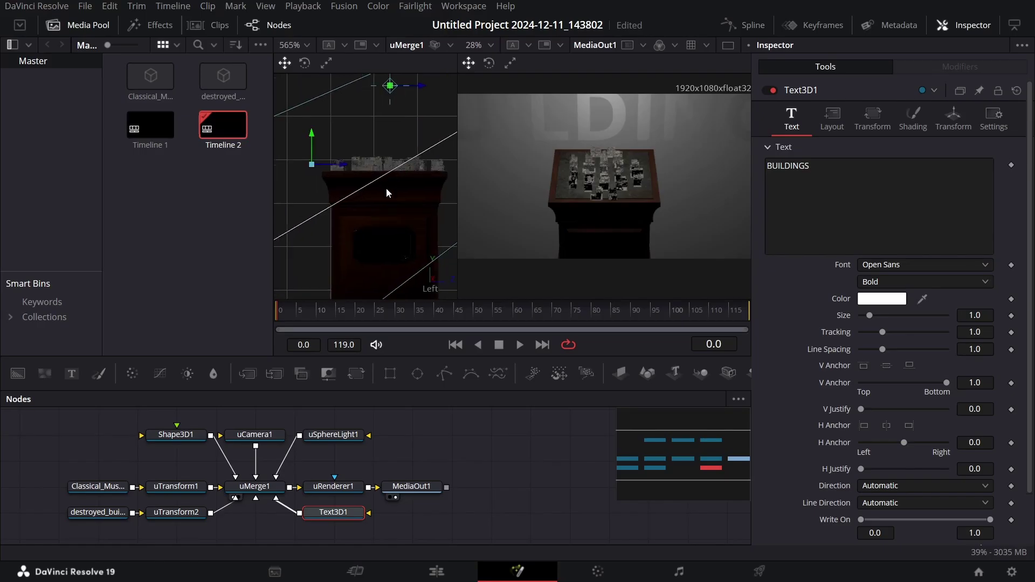
left_click_drag(978, 316, 935, 316)
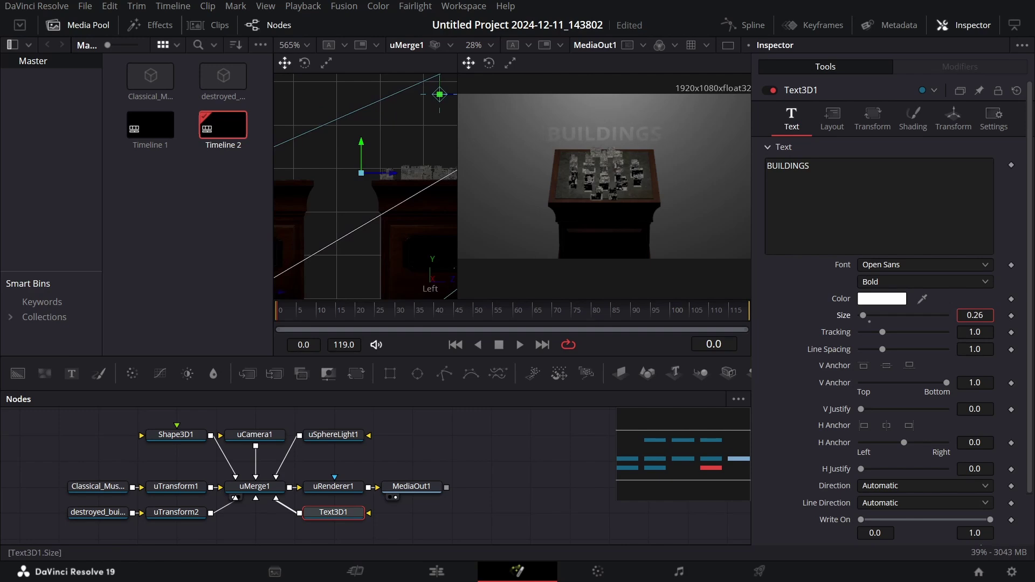
left_click_drag(365, 153, 362, 128)
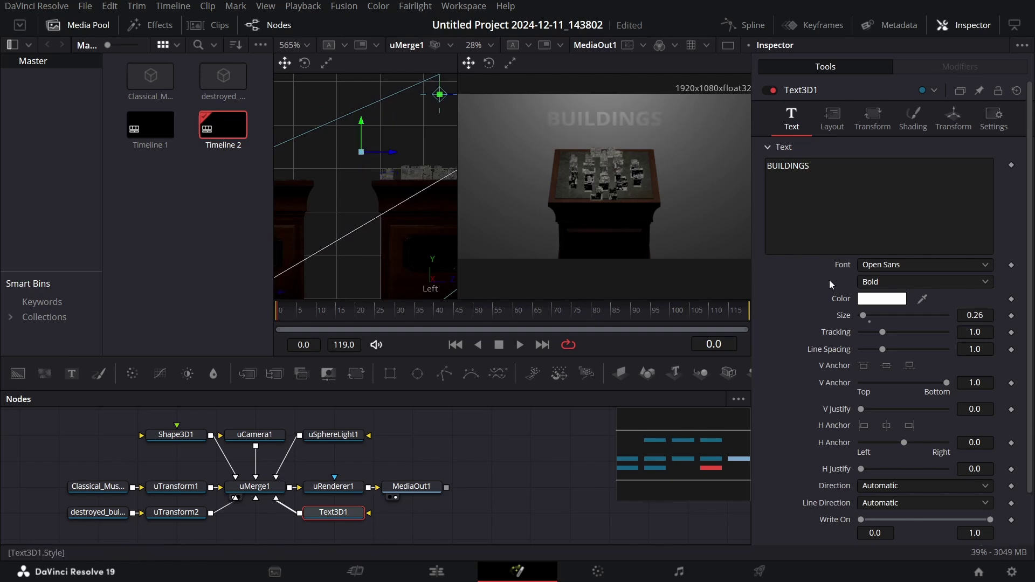
Step: Color the BUILDINGS title black and add a second empty Text3D node
left_click(879, 300)
left_click_drag(550, 155, 346, 175)
left_click_drag(416, 205, 268, 329)
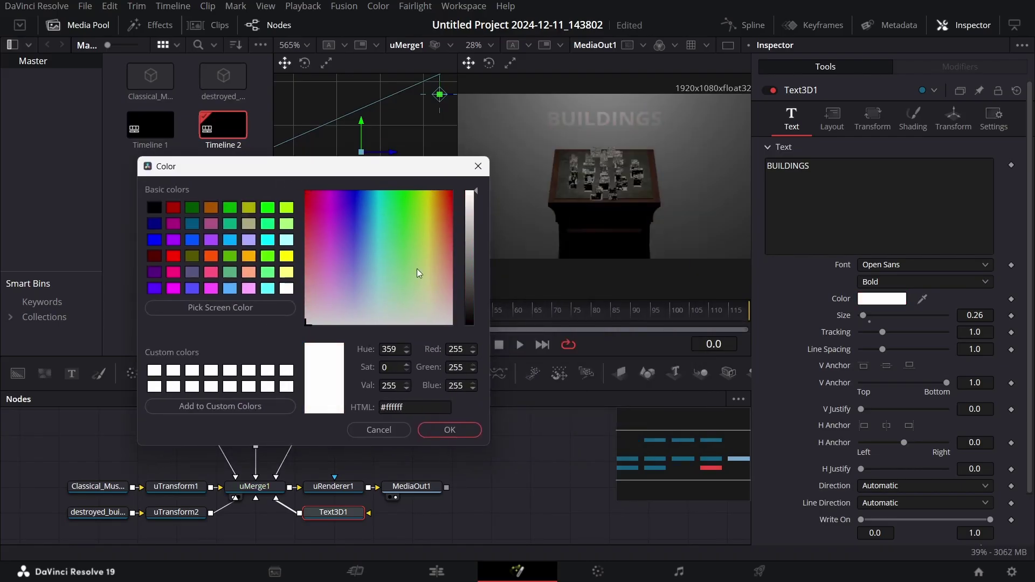
left_click_drag(469, 221, 466, 326)
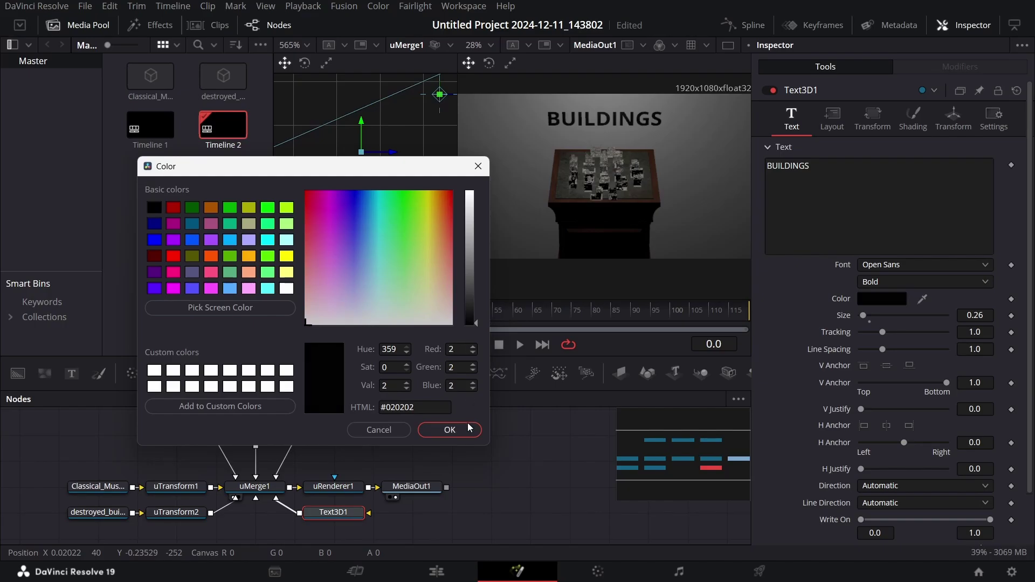
left_click(450, 430)
left_click(674, 373)
left_click(432, 513)
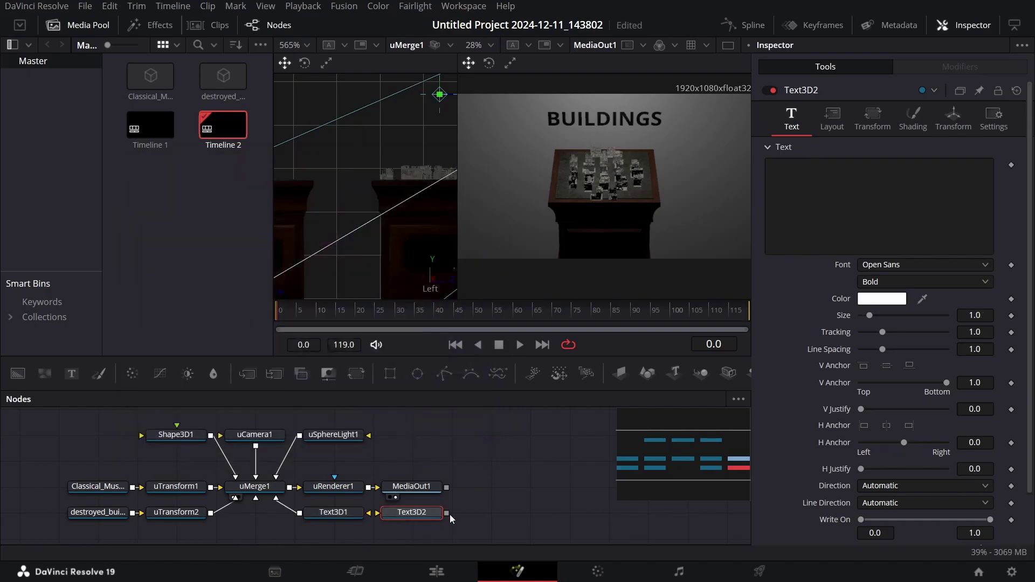
Step: Enter '1990s' in Text3D2, set its font to Harmony, and connect it to uMerge1
left_click(823, 222)
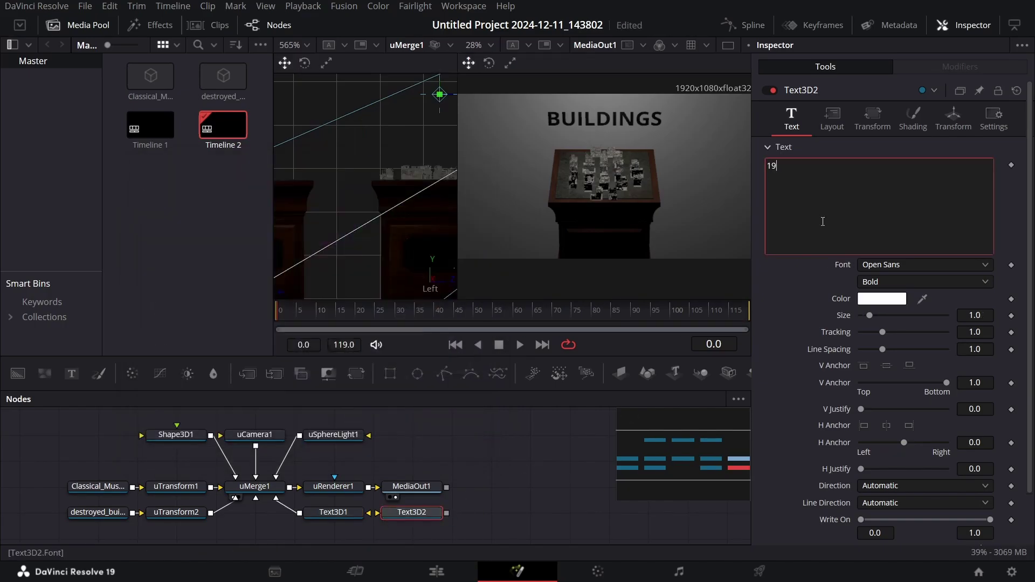
left_click(887, 268)
key("h")
key("Down")
key("Down")
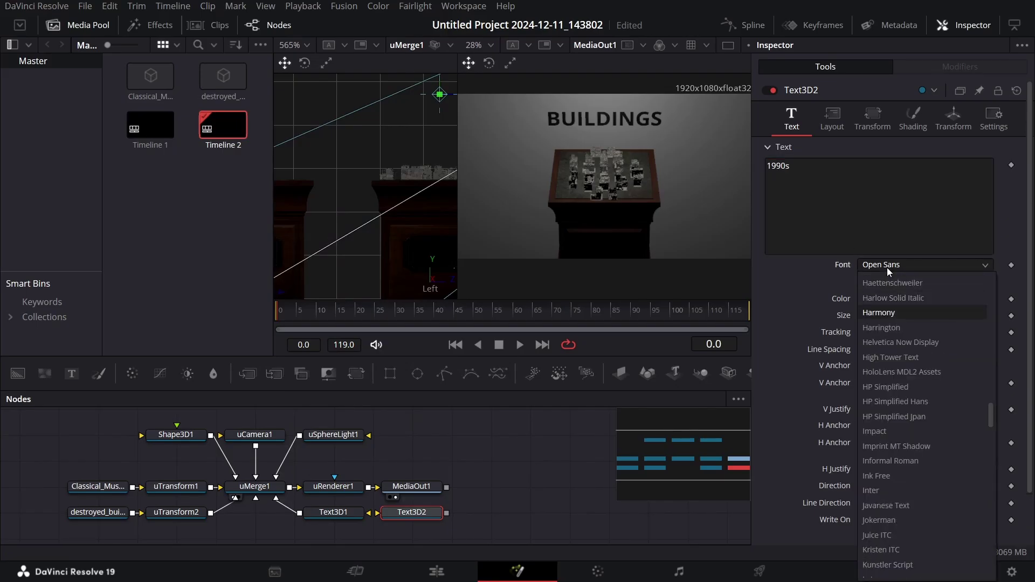
key("Return")
left_click_drag(444, 515, 333, 514)
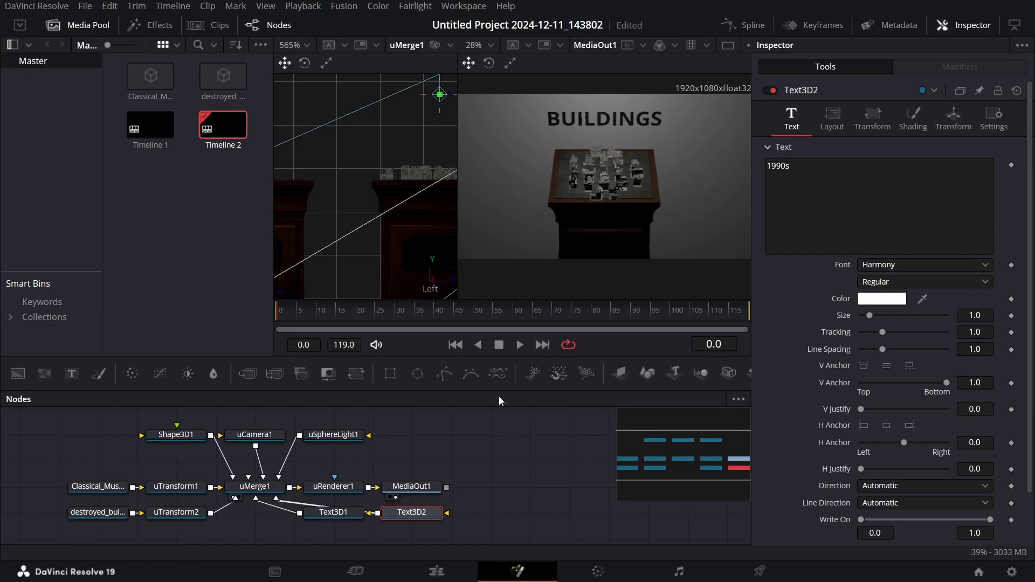
Step: Place the 1990s title centred just below BUILDINGS and size it to 0.32
scroll(416, 250, "down", 5)
left_click_drag(376, 187, 378, 165)
left_click(976, 315)
type("0.2")
key("Return")
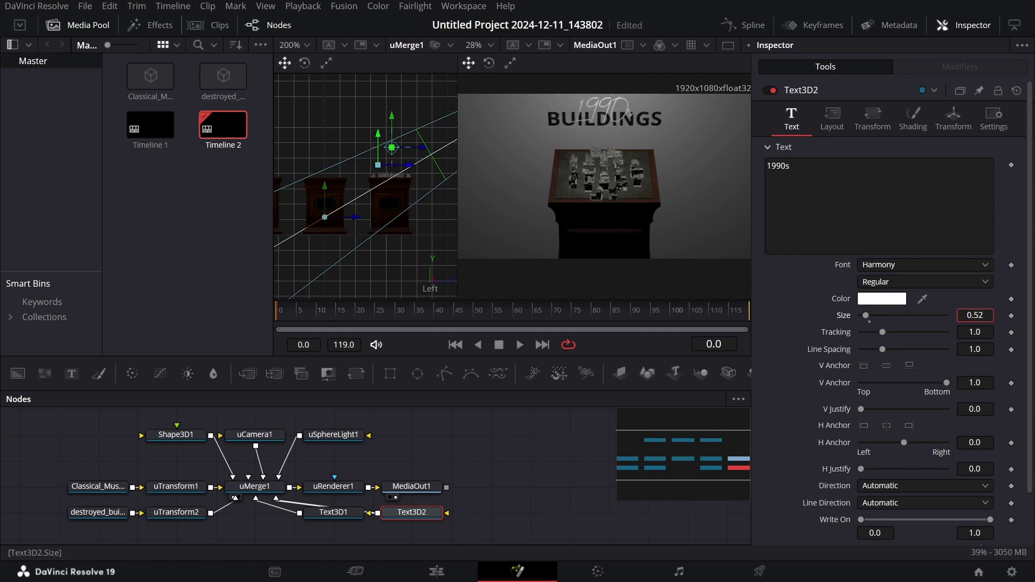
type("0.36")
key("Return")
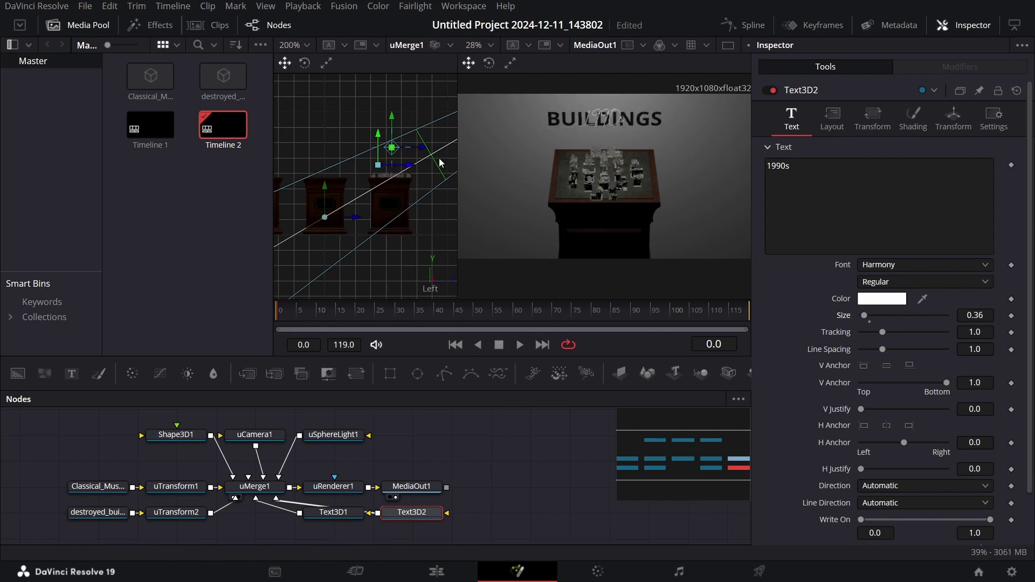
left_click_drag(378, 141, 376, 166)
scroll(375, 165, "up", 2)
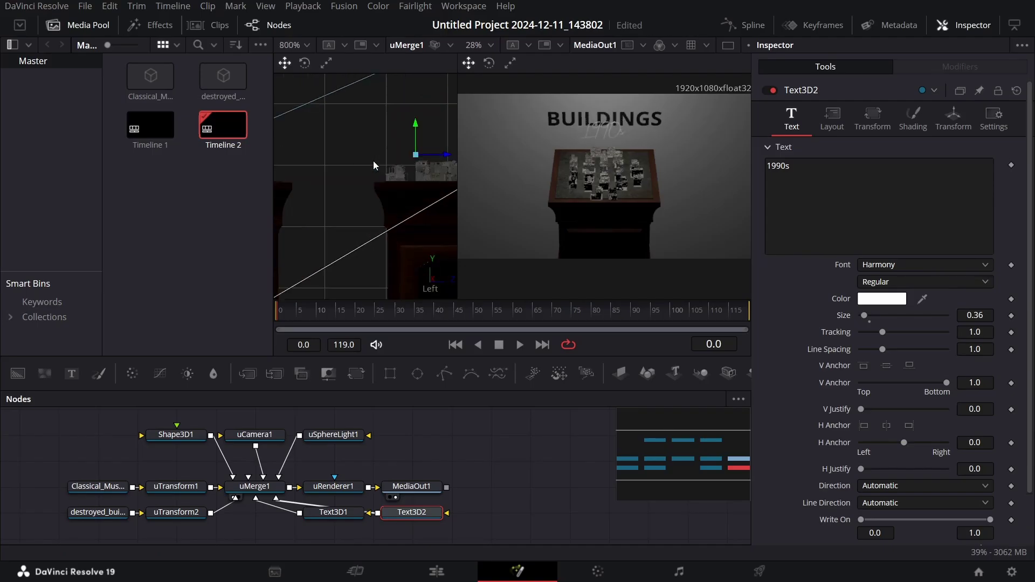
left_click_drag(444, 156, 471, 156)
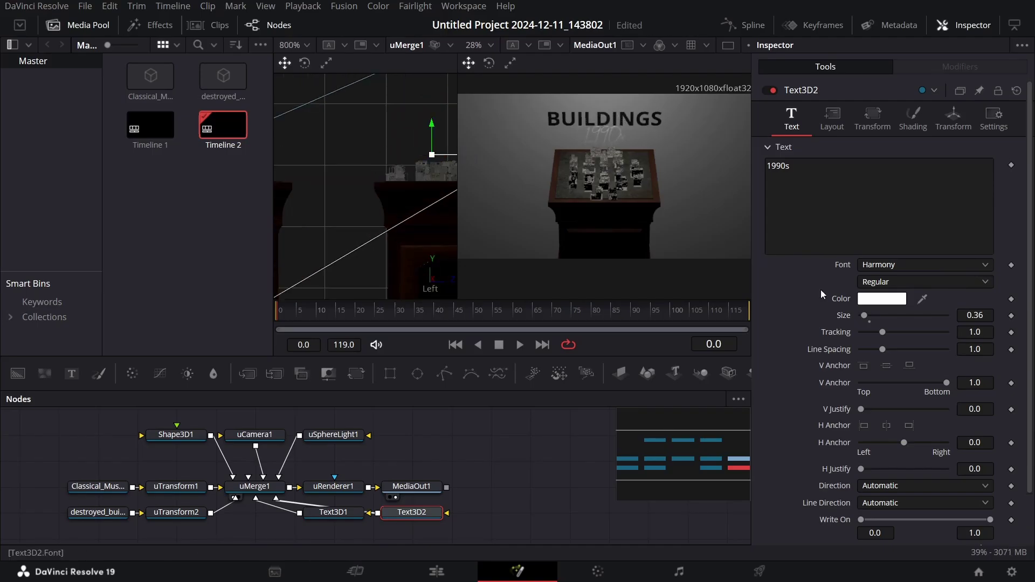
mouse_move(972, 314)
left_mouse_down()
mouse_move(1002, 315)
mouse_move(970, 315)
left_mouse_up()
Step: Animate uCamera1's Translate group and add a keyframe on its Target Y
left_click(321, 438)
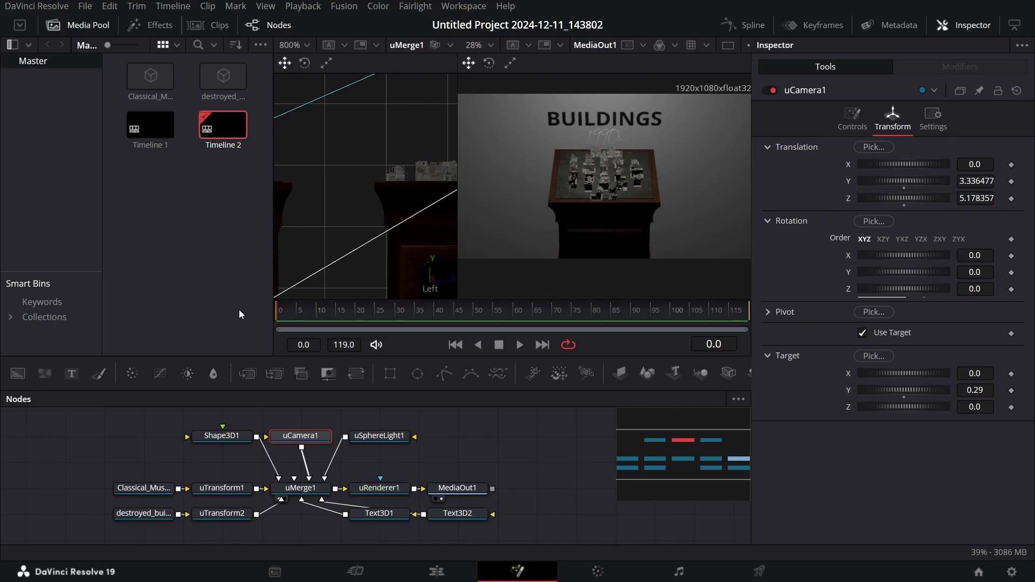
right_click(804, 158)
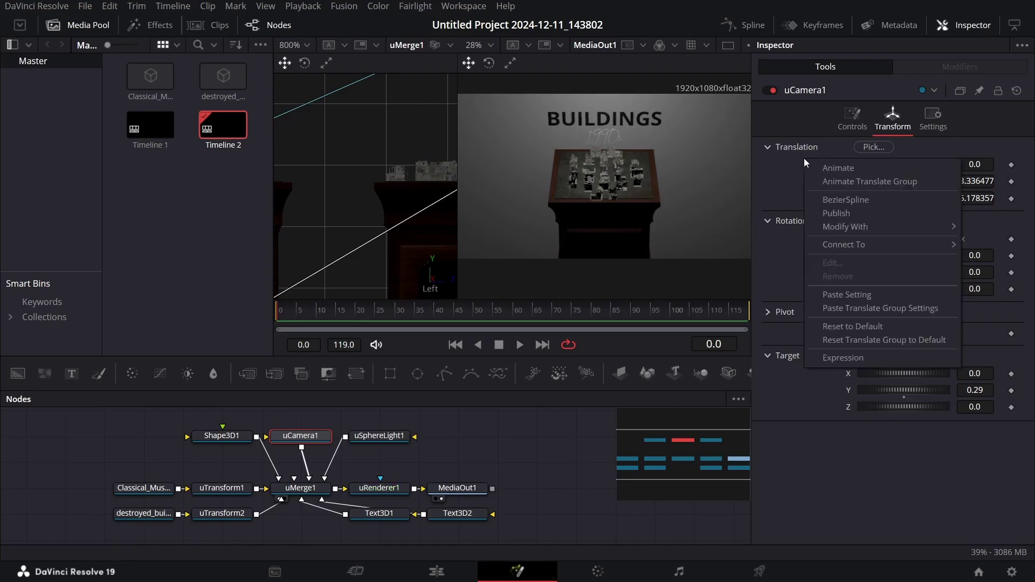
left_click(875, 182)
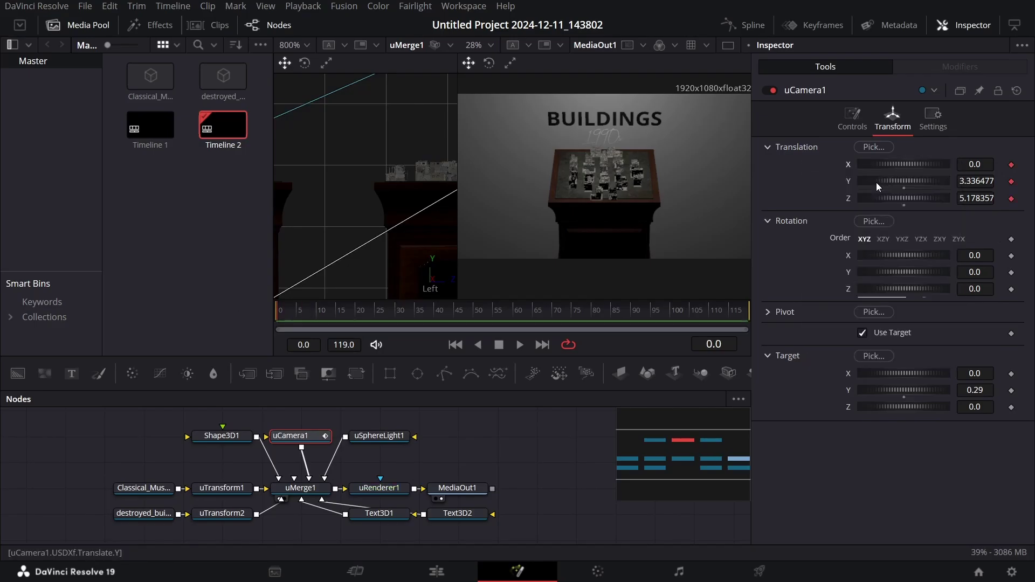
left_click(1011, 391)
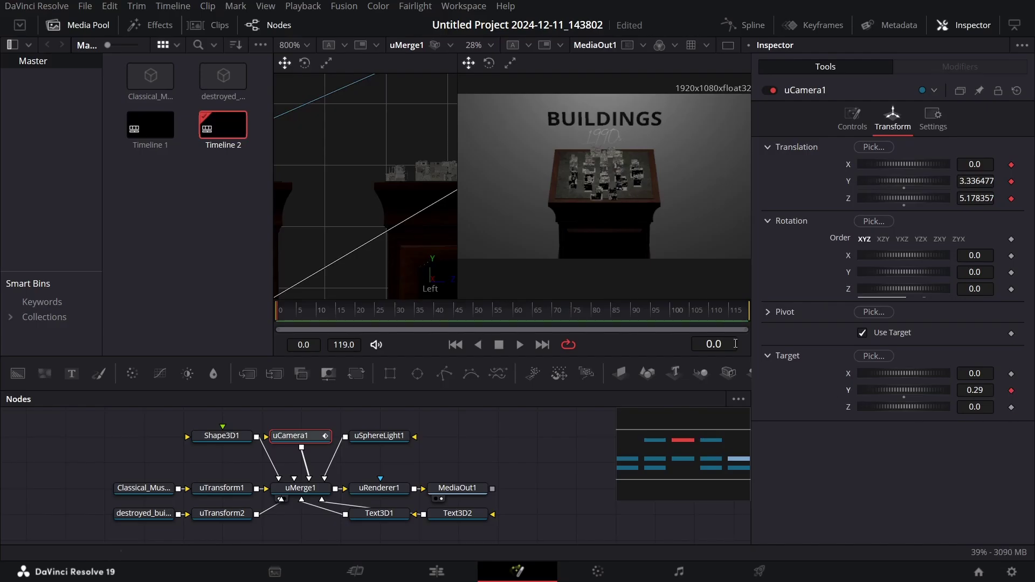
Step: At frame 119, lower the camera to Y 2.786, Z 4.74 and raise Target Y to 0.464
left_click_drag(657, 312, 745, 312)
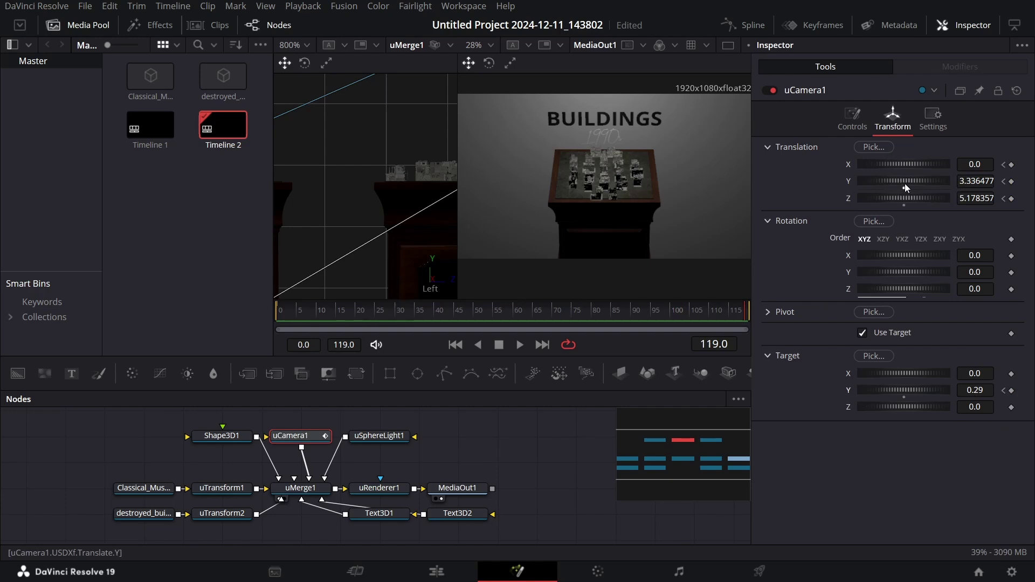
left_click_drag(901, 180, 901, 196)
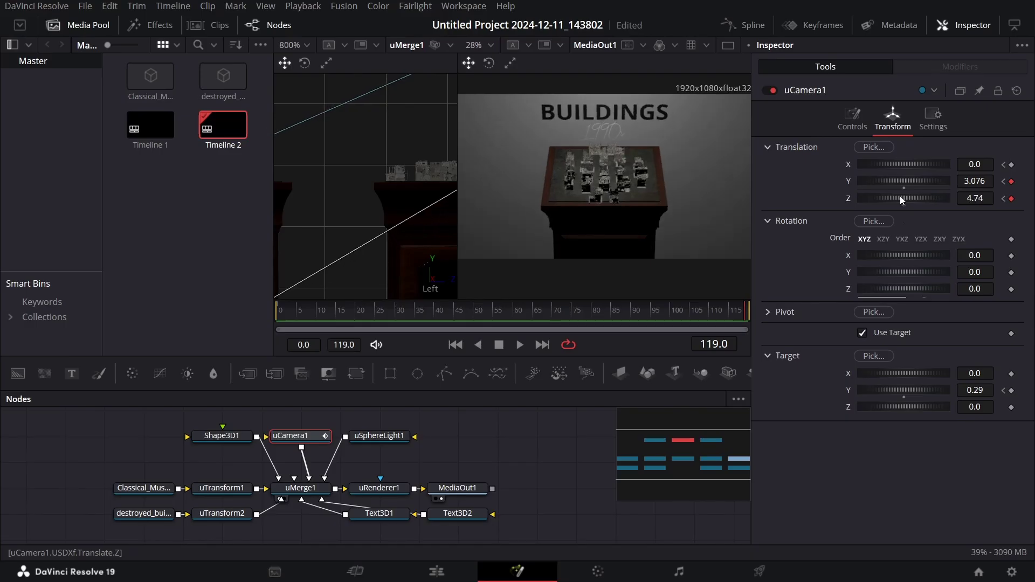
left_click_drag(897, 388, 902, 387)
left_click_drag(894, 183, 892, 182)
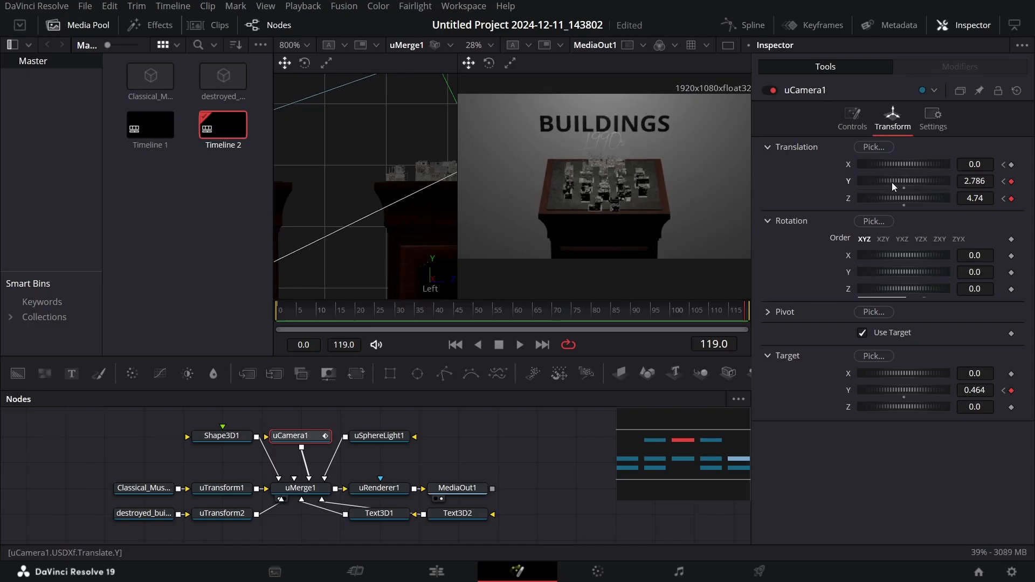
left_click_drag(492, 312, 271, 311)
left_click(493, 445)
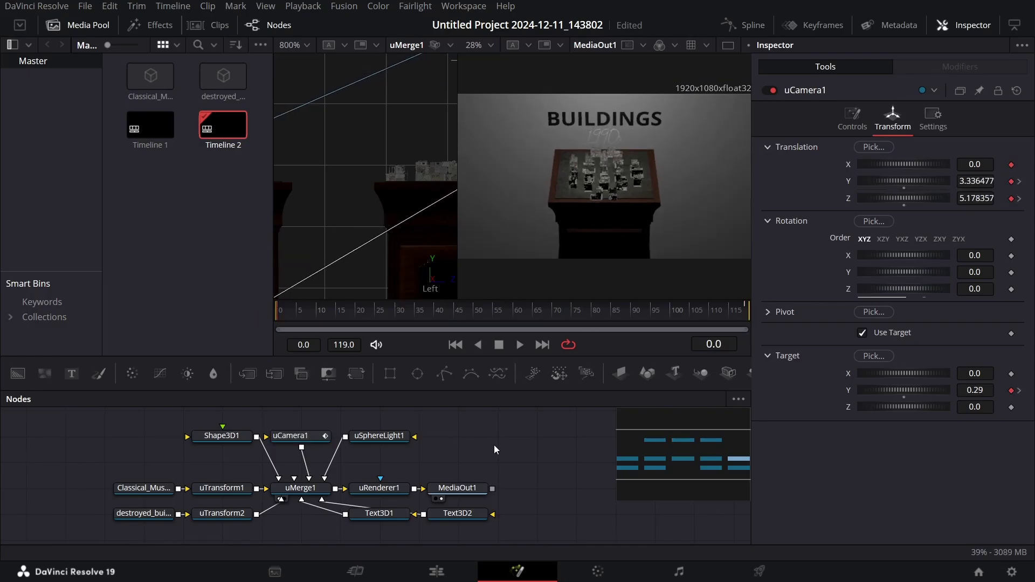
Step: Play back the camera push-in, check it at frame 119, then load Text3D2's settings
key("space")
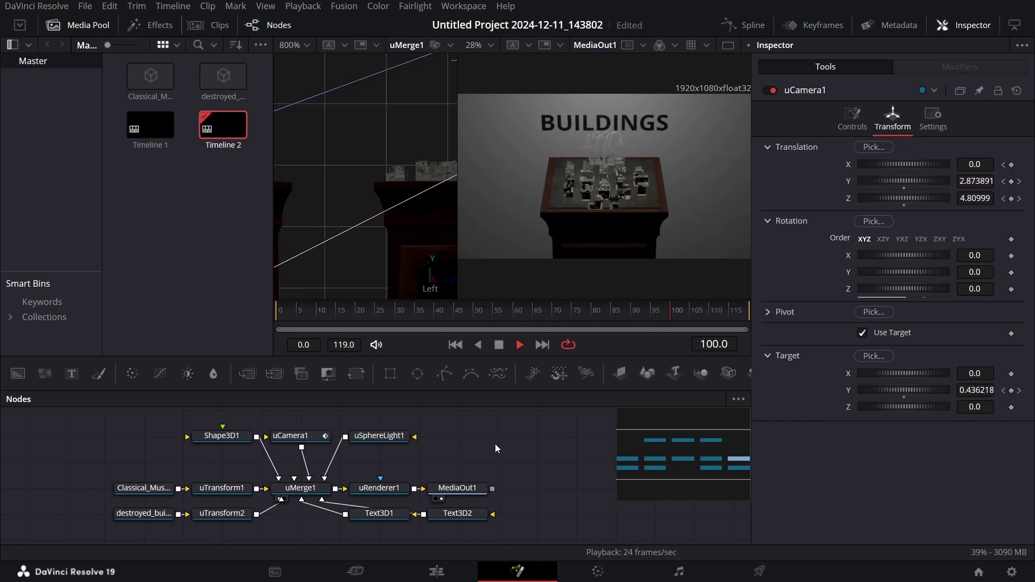
key("space")
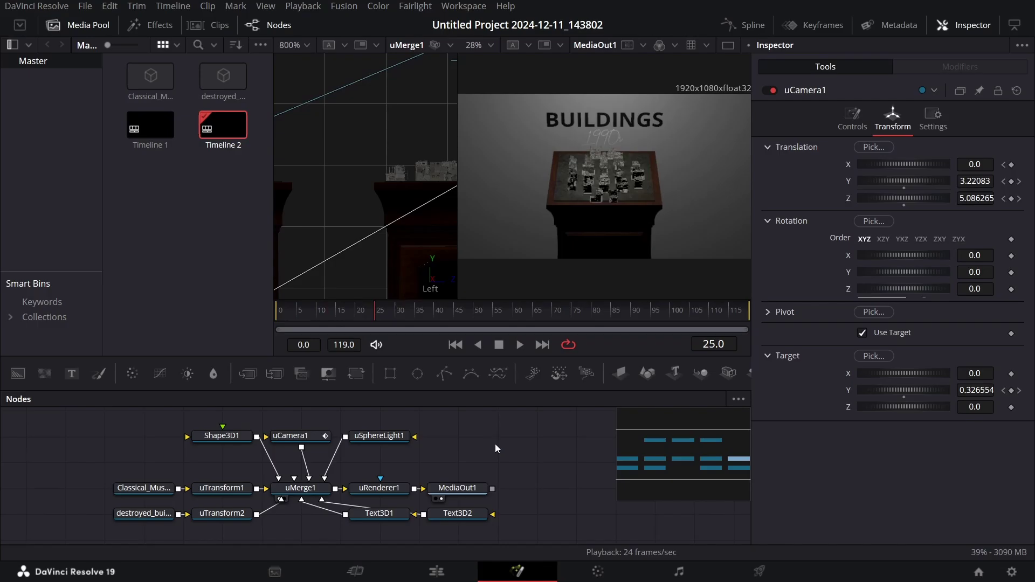
scroll(604, 129, "up", 6)
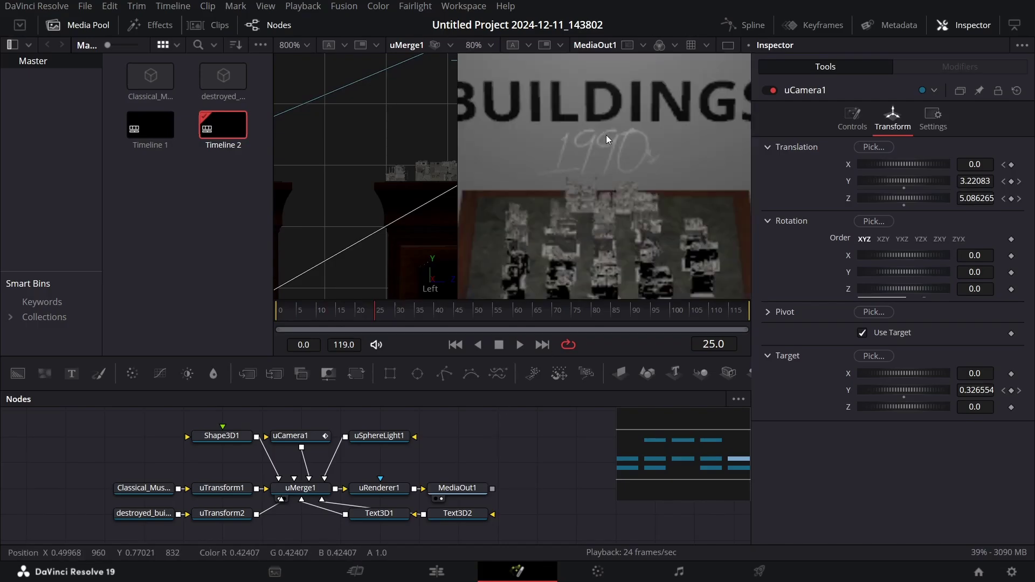
left_click_drag(585, 317, 776, 316)
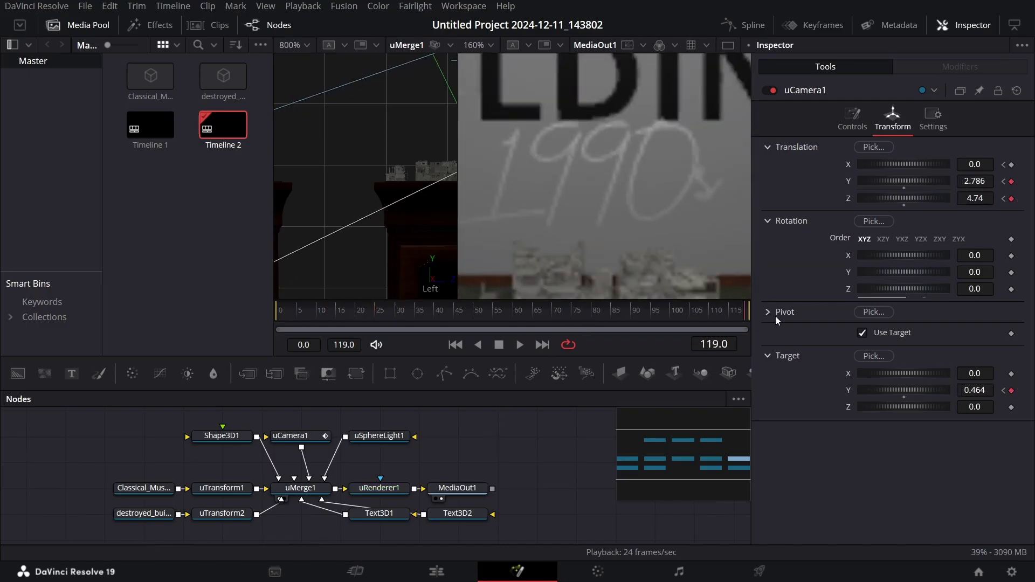
scroll(590, 206, "down", 1)
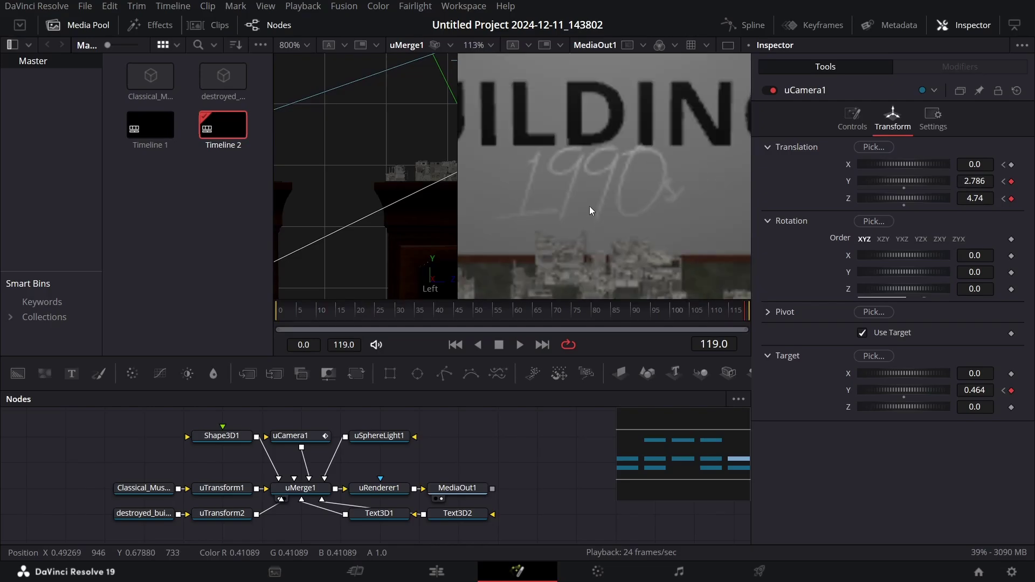
left_click(468, 513)
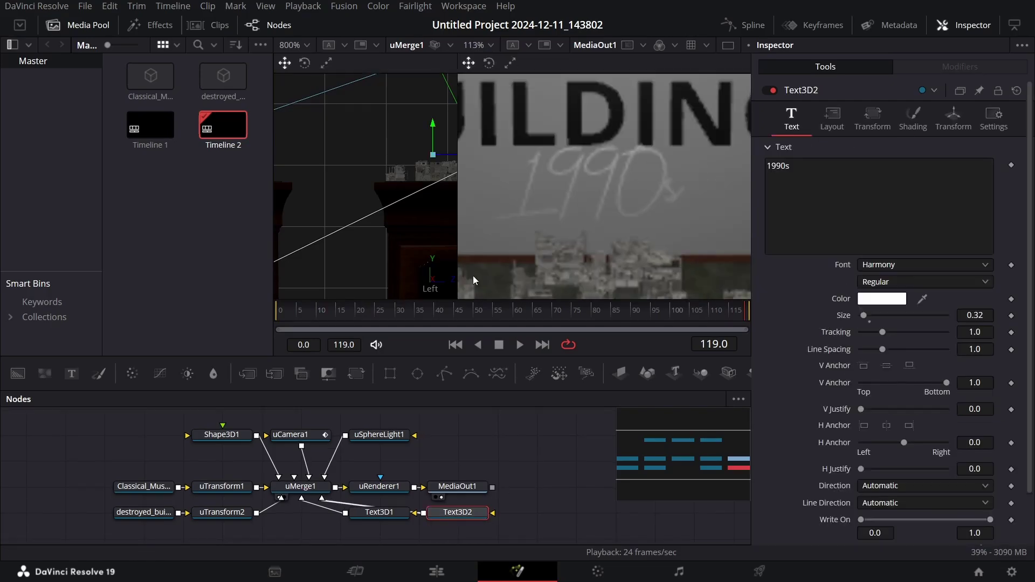
Step: Lower the 1990s text slightly and reframe the rendered view on the titles
left_click_drag(432, 127, 432, 130)
left_click_drag(455, 309, 268, 313)
left_click_drag(199, 312, 248, 310)
key("ctrl+f")
left_click_drag(579, 228, 625, 171)
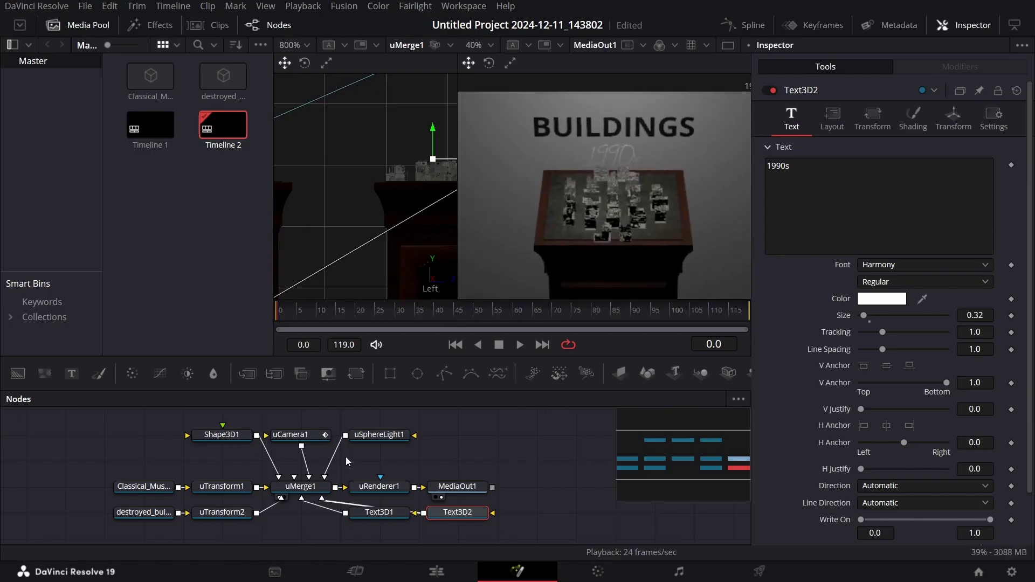
Step: Keyframe Text3D1's Translation Y at frame 70 and drop it out of view at frame 50
left_click(399, 516)
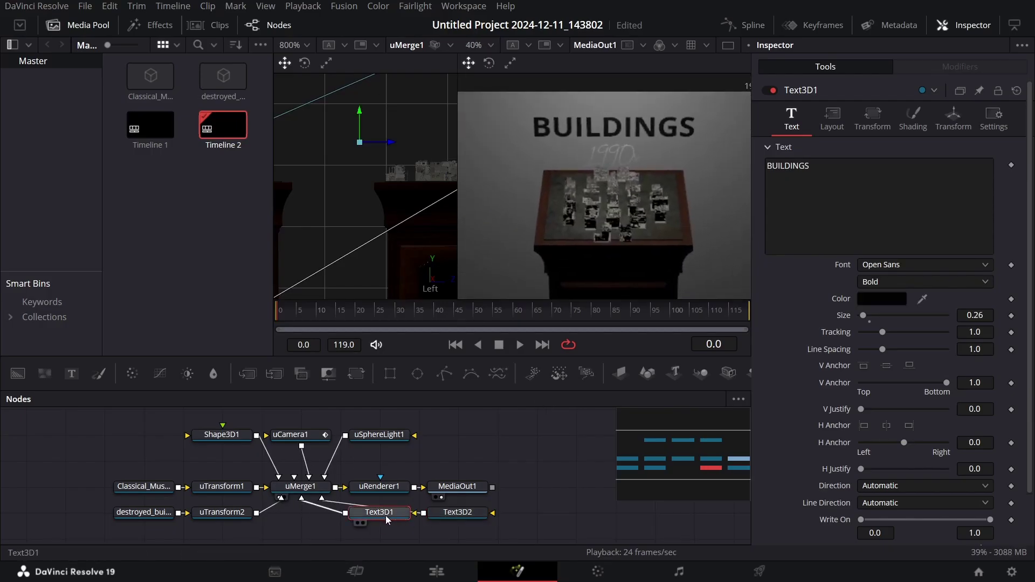
left_click_drag(413, 313, 555, 321)
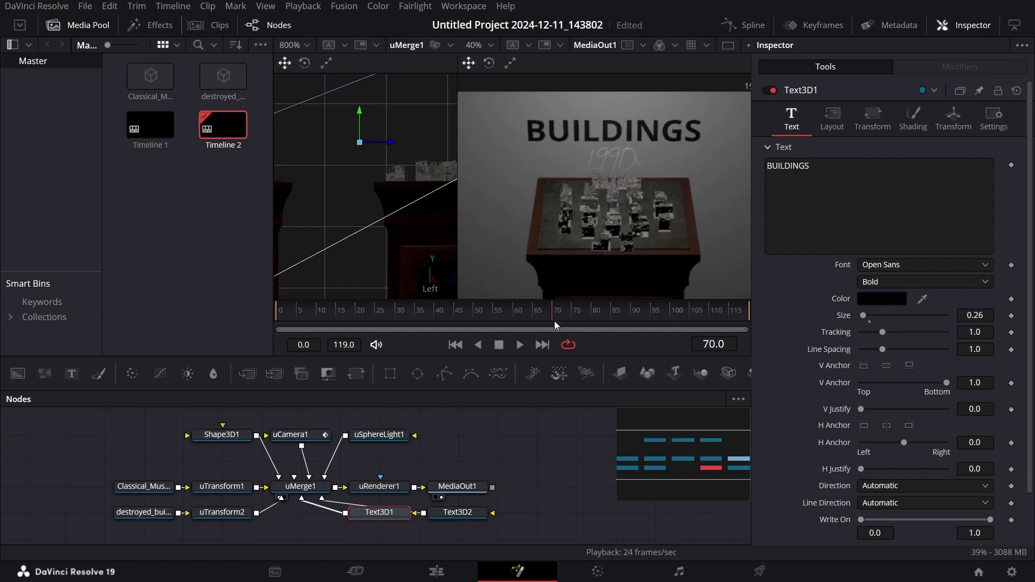
left_click(970, 123)
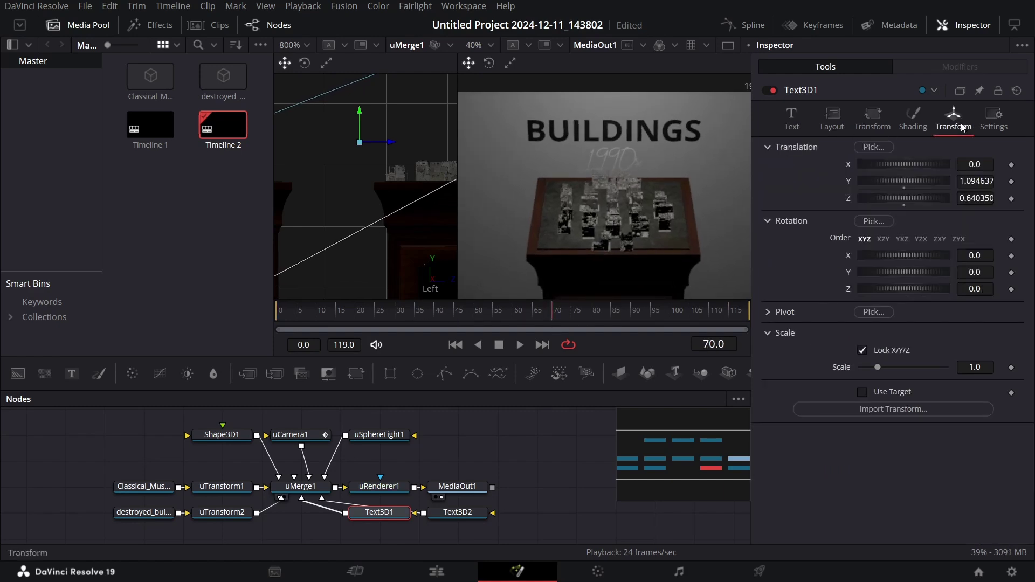
left_click(1012, 181)
left_click(475, 317)
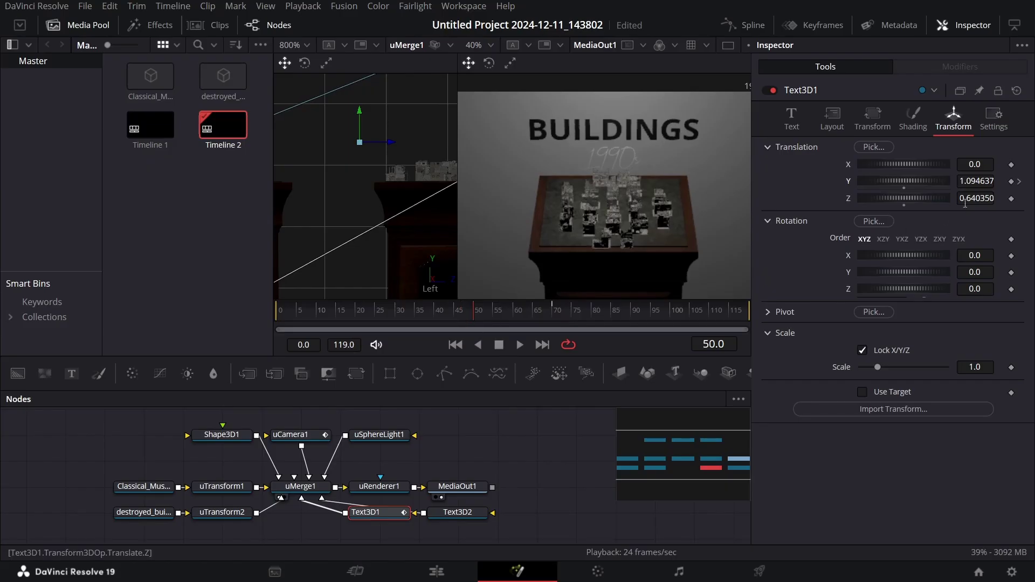
left_click_drag(980, 186, 906, 186)
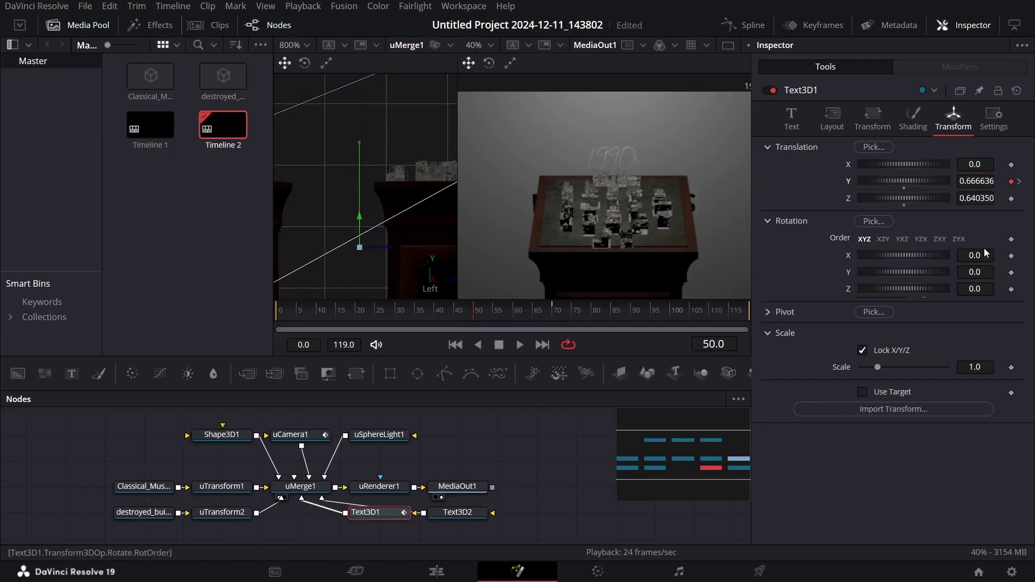
Step: Set the BUILDINGS title size to 0.23 and preview it rising into place
left_click(789, 116)
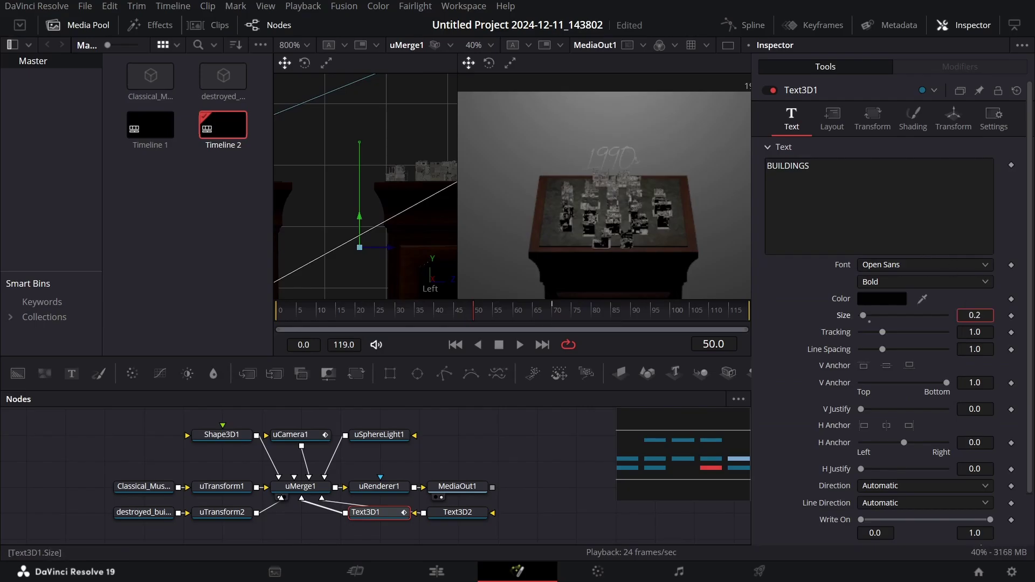
key("Return")
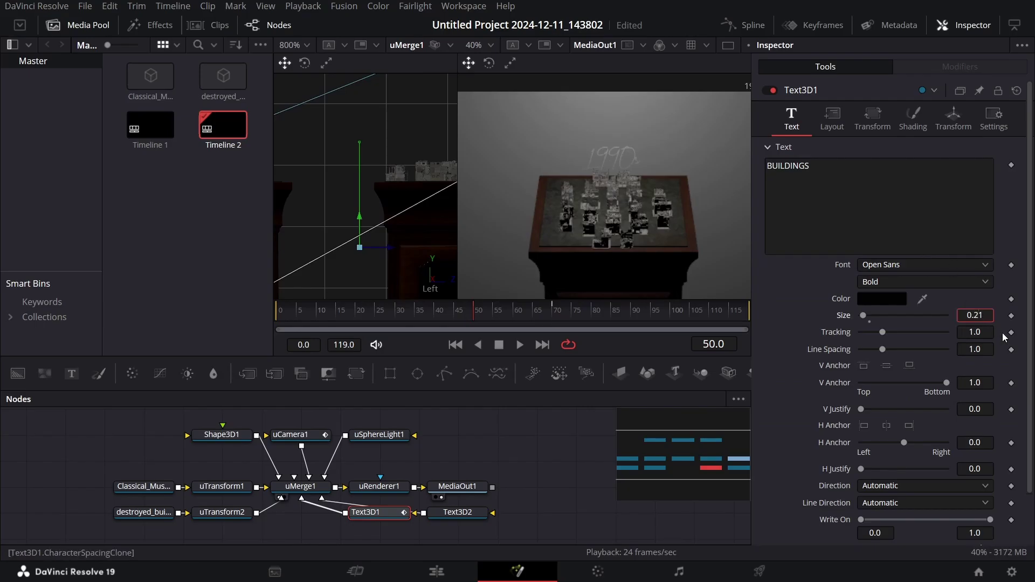
key("BackSpace")
type("3")
key("Tab")
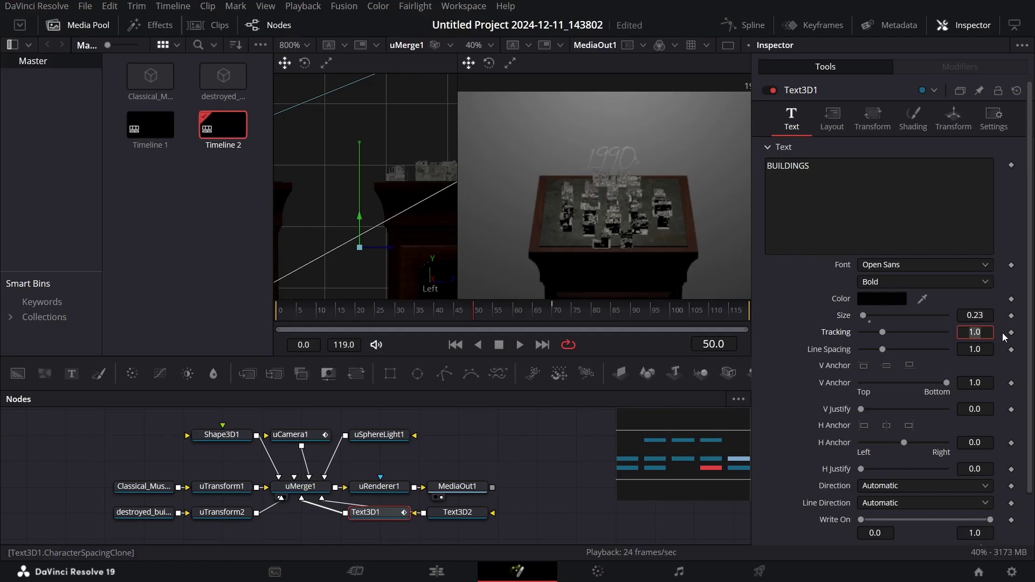
left_click(577, 406)
left_click_drag(466, 319, 612, 319)
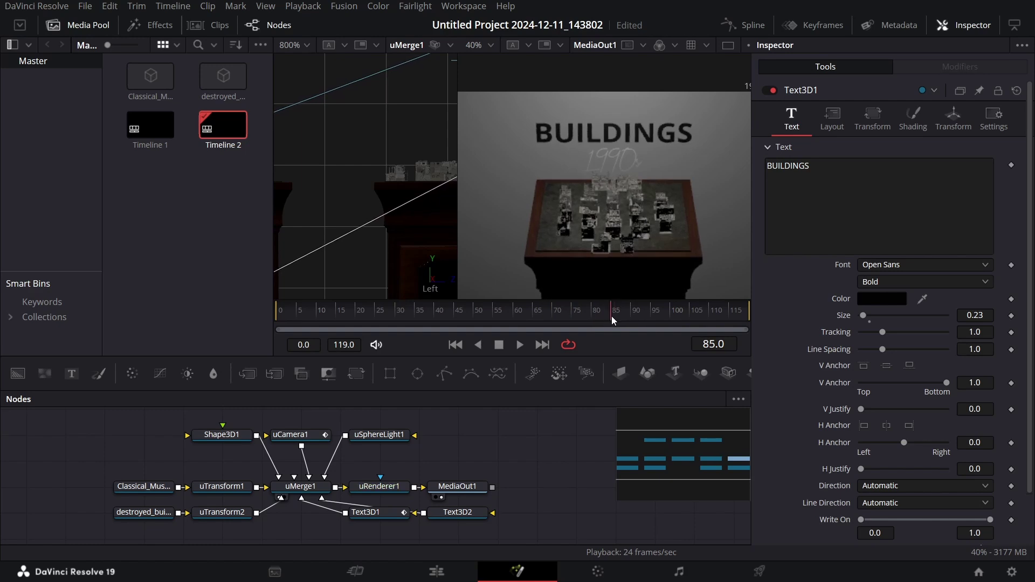
Step: Make the 1990s text write on, keyframing Write On end at frame 85 and 0 at frame 70
left_click(456, 513)
left_click(1011, 520)
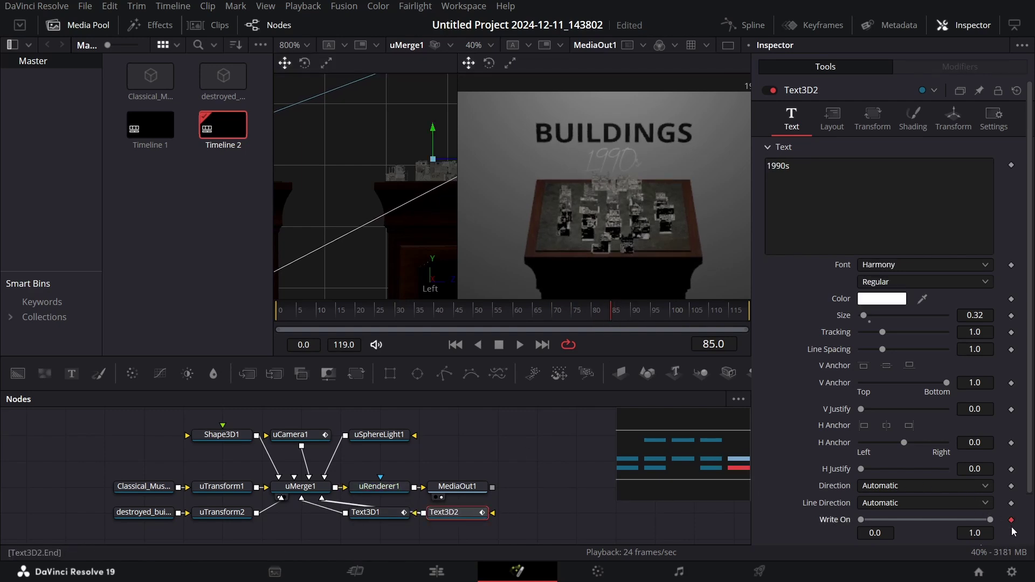
left_click_drag(598, 317, 555, 315)
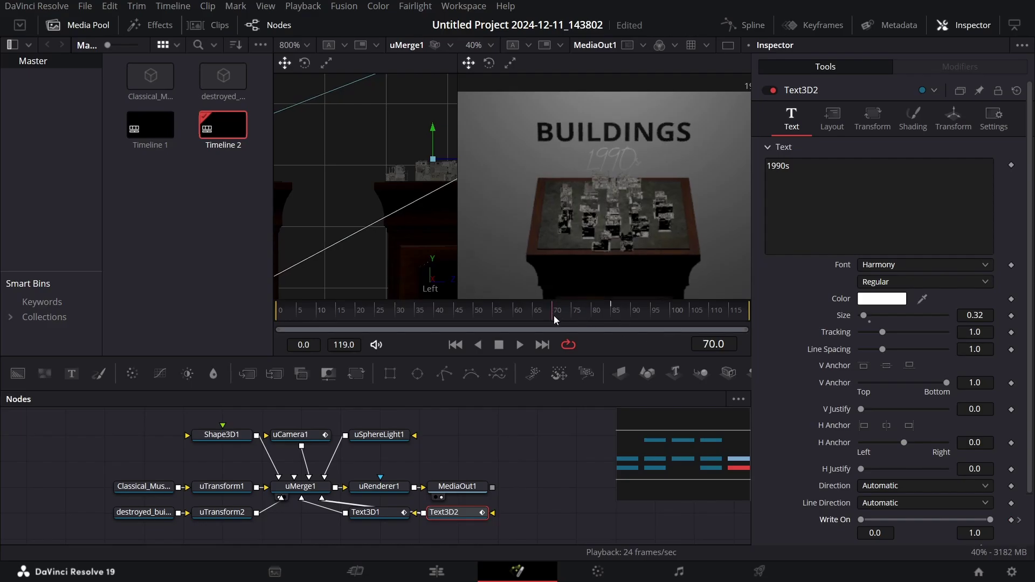
left_click_drag(989, 520, 868, 520)
key("space")
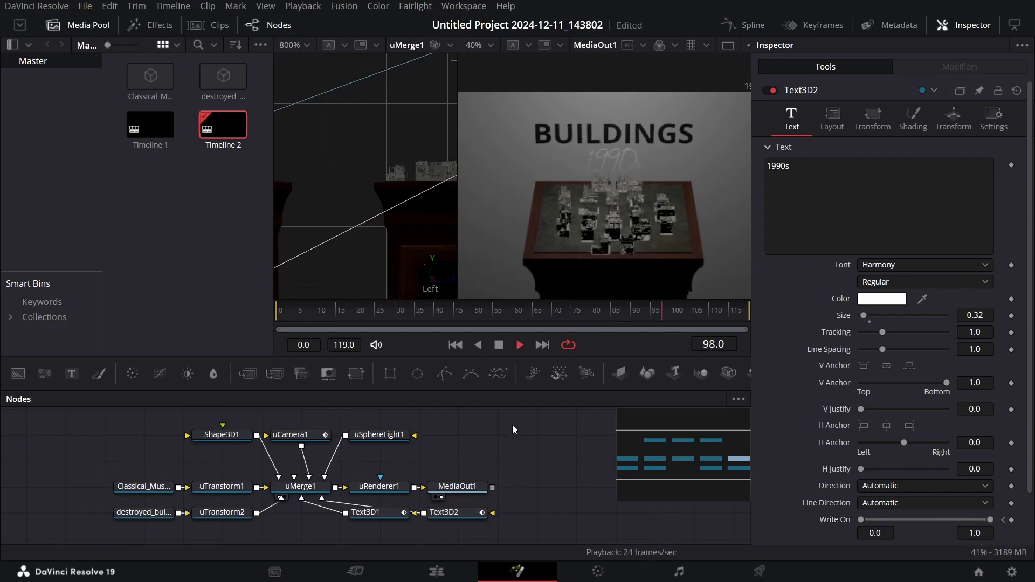
key("space")
left_click_drag(569, 310, 678, 309)
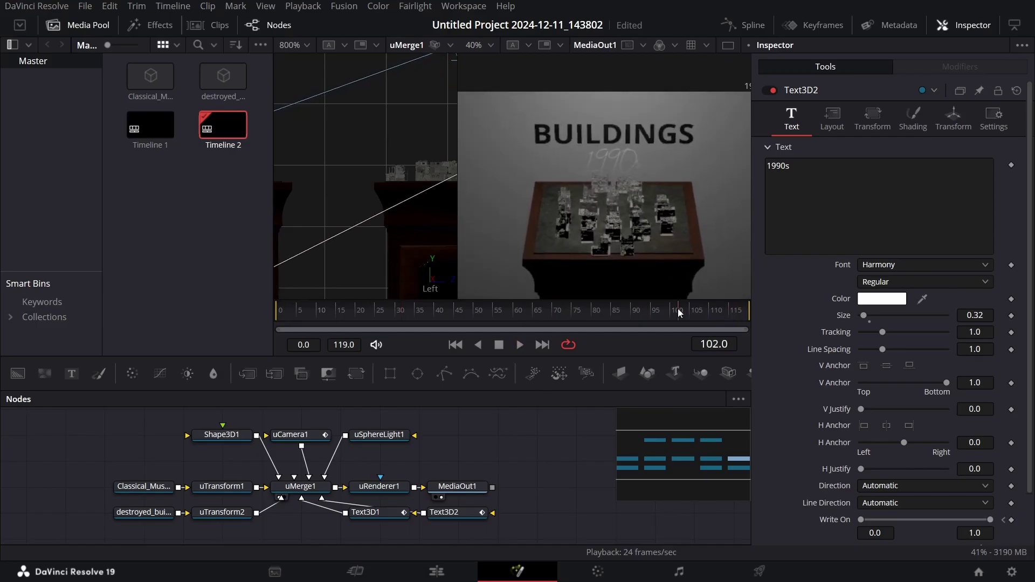
Step: Shrink the 1990s text to size 0.18, shift it sideways, and preview both titles
left_click(452, 517)
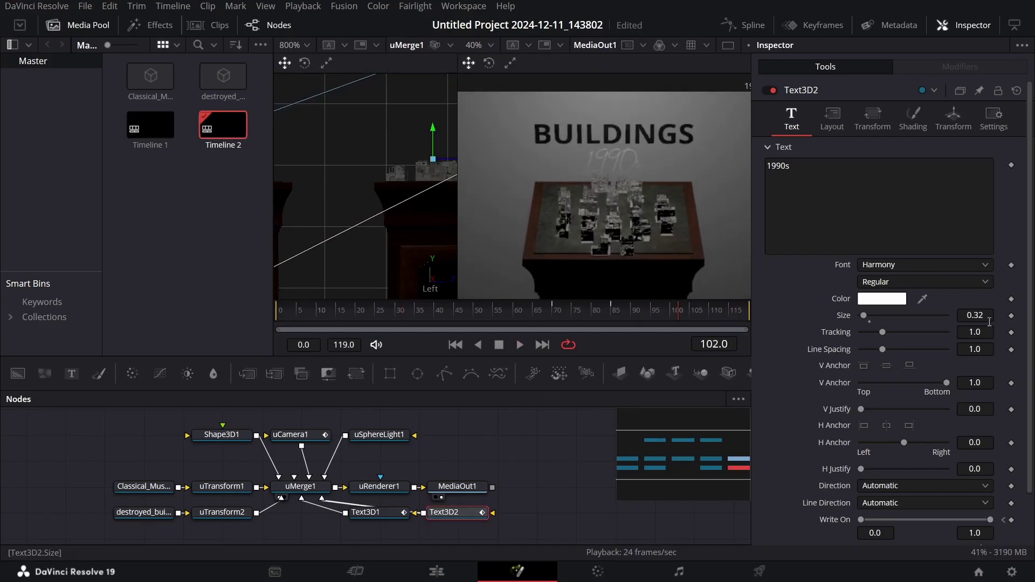
left_click(940, 124)
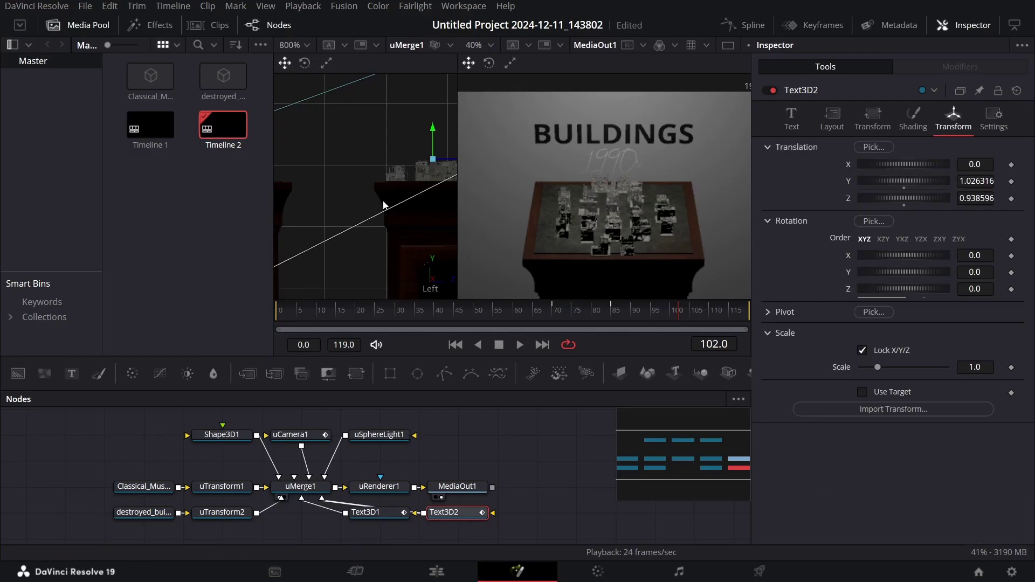
scroll(397, 202, "down", 1)
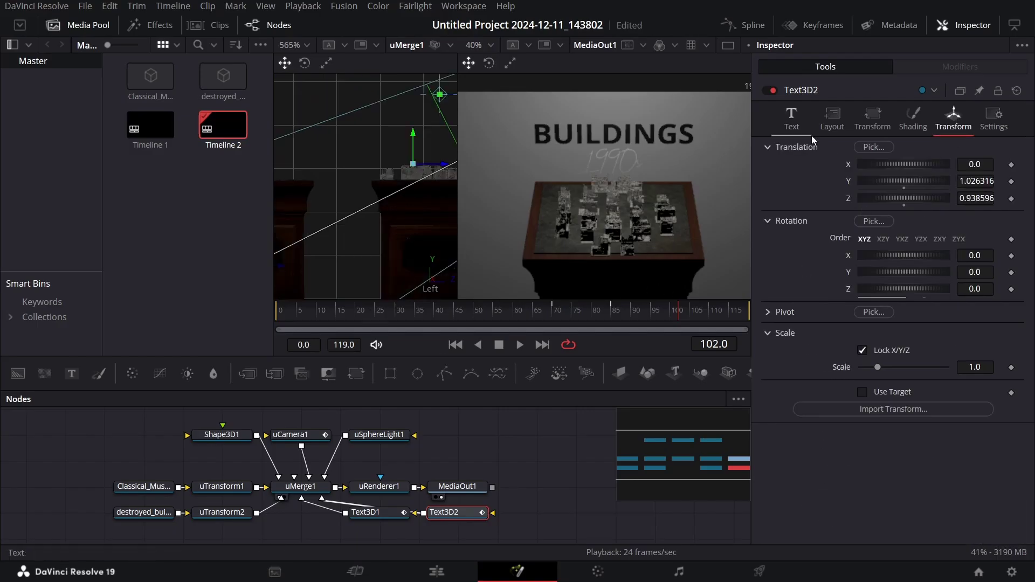
left_click(792, 118)
left_click_drag(962, 313, 952, 314)
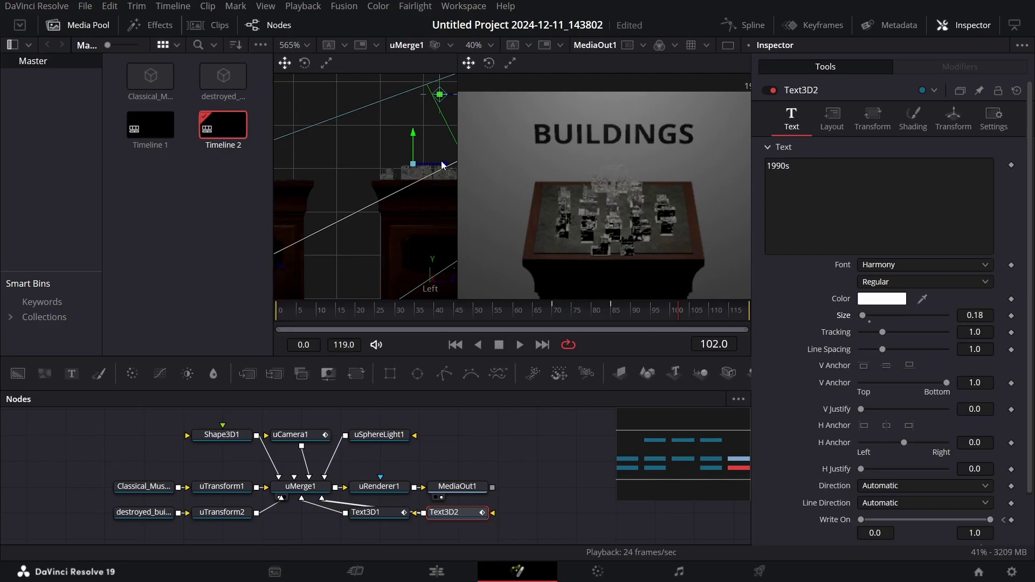
left_click_drag(414, 165, 392, 161)
left_click(530, 452)
left_click(305, 308)
left_click_drag(305, 308, 723, 319)
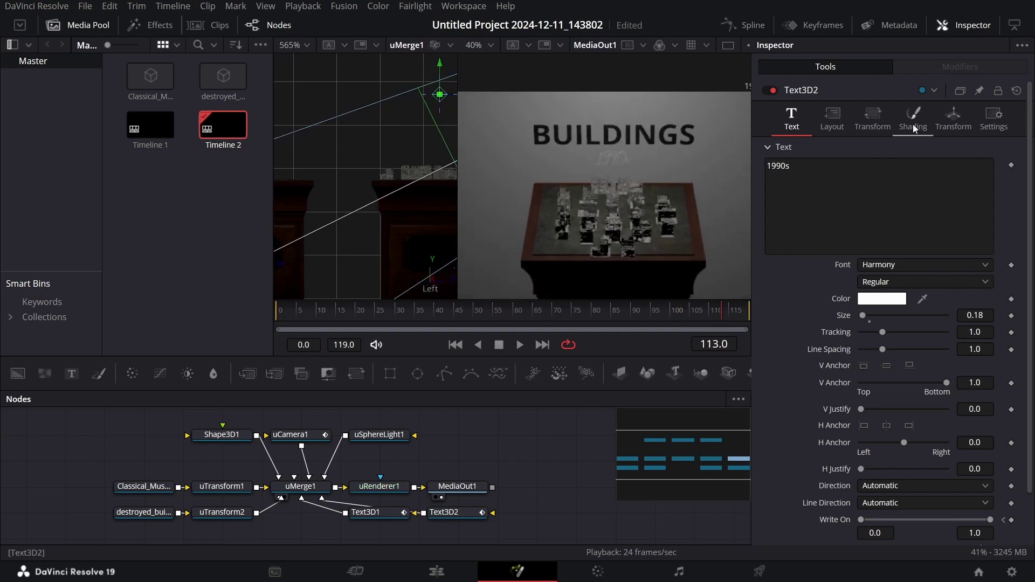
Step: Darken the 1990s text colour from white to #262626 in the Color dialog
left_click(887, 300)
left_click_drag(643, 159, 477, 174)
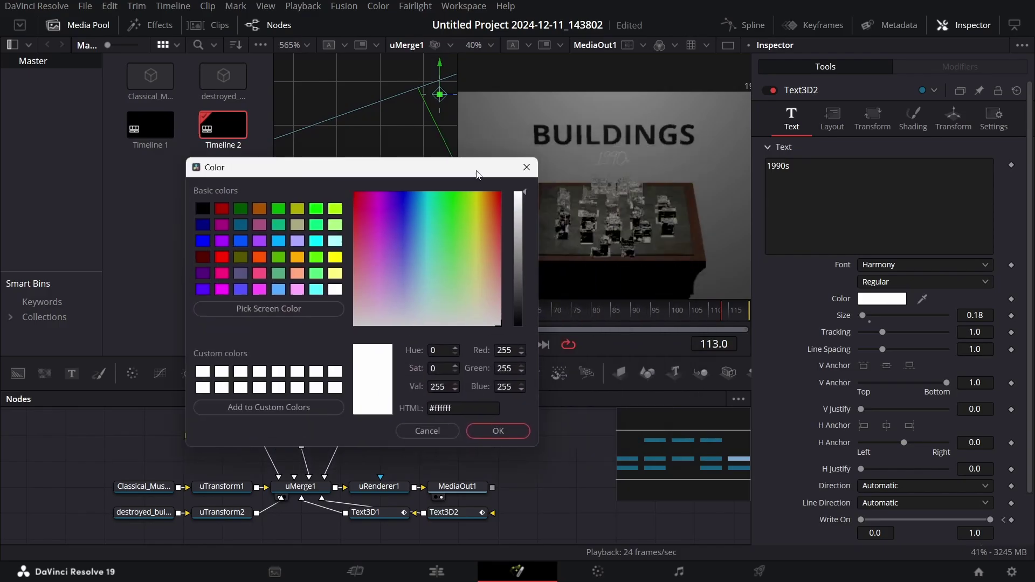
left_click_drag(518, 255, 519, 306)
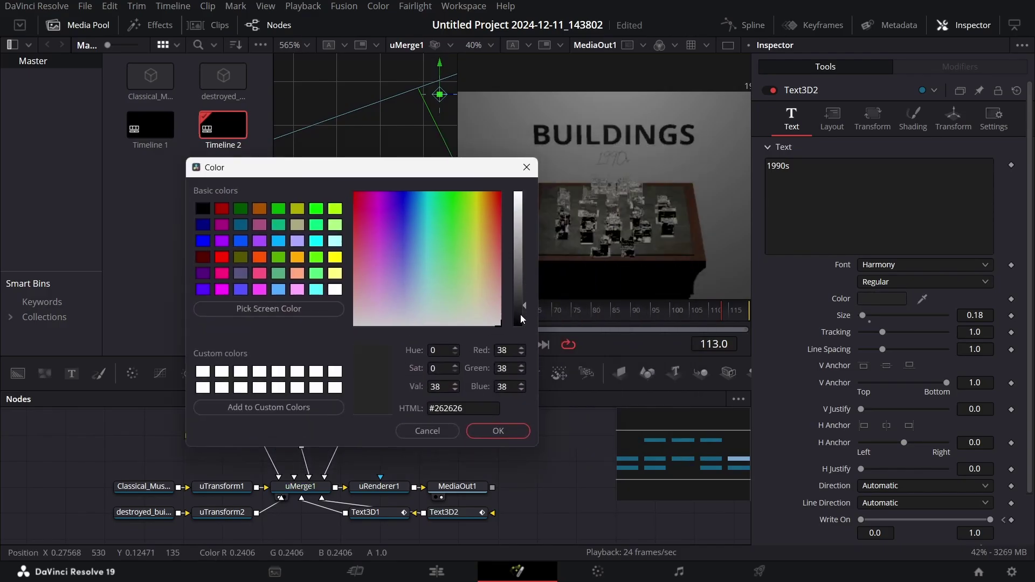
left_click(498, 431)
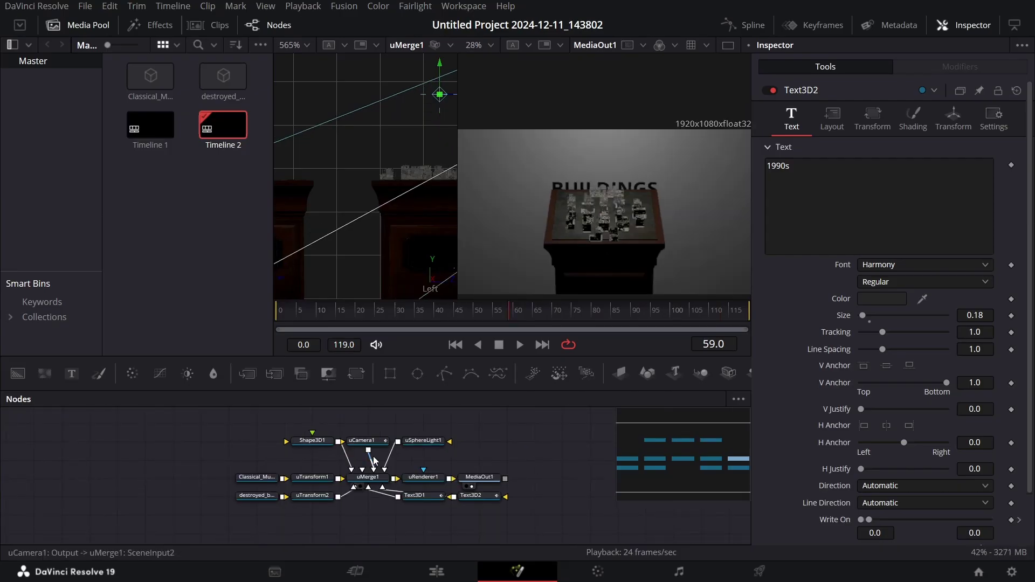
Step: At frame 119, set uCamera1 to Translation Y 2.262, Z 3.91 and Target Y 0.535
left_click(609, 311)
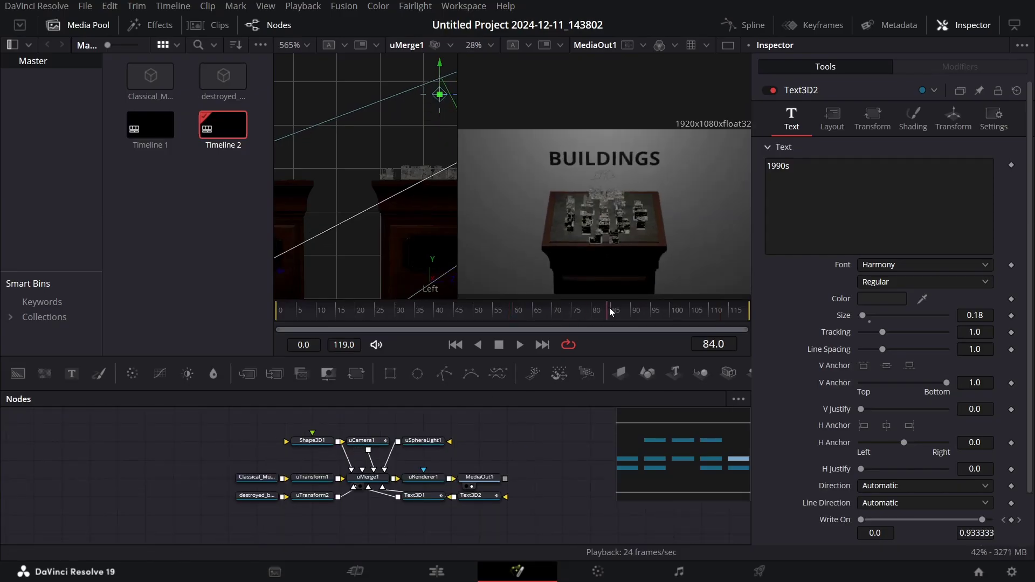
left_click(380, 443)
left_click_drag(684, 312, 746, 318)
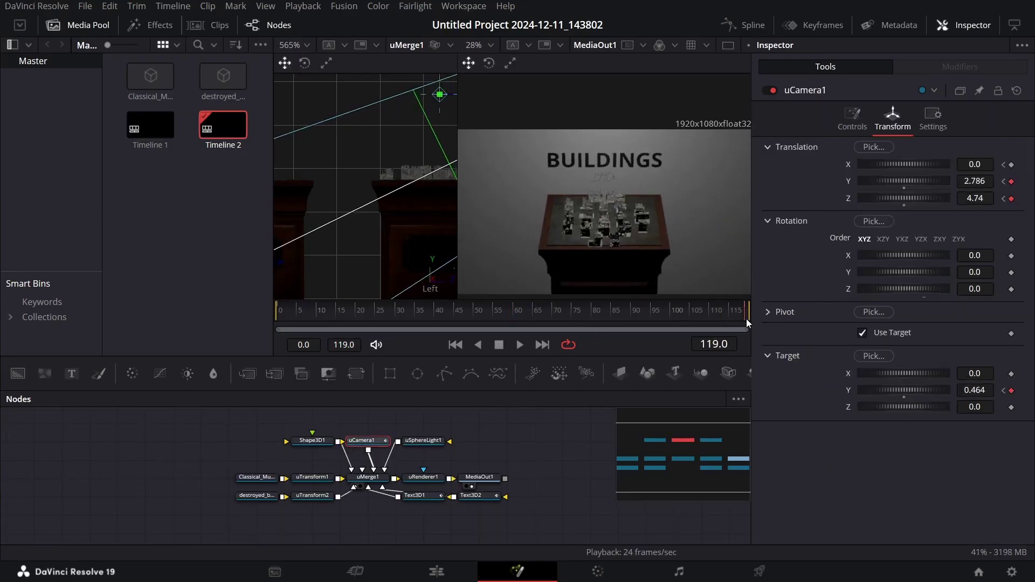
left_click_drag(973, 390, 960, 390)
left_click_drag(975, 181, 960, 198)
left_click_drag(975, 390, 986, 389)
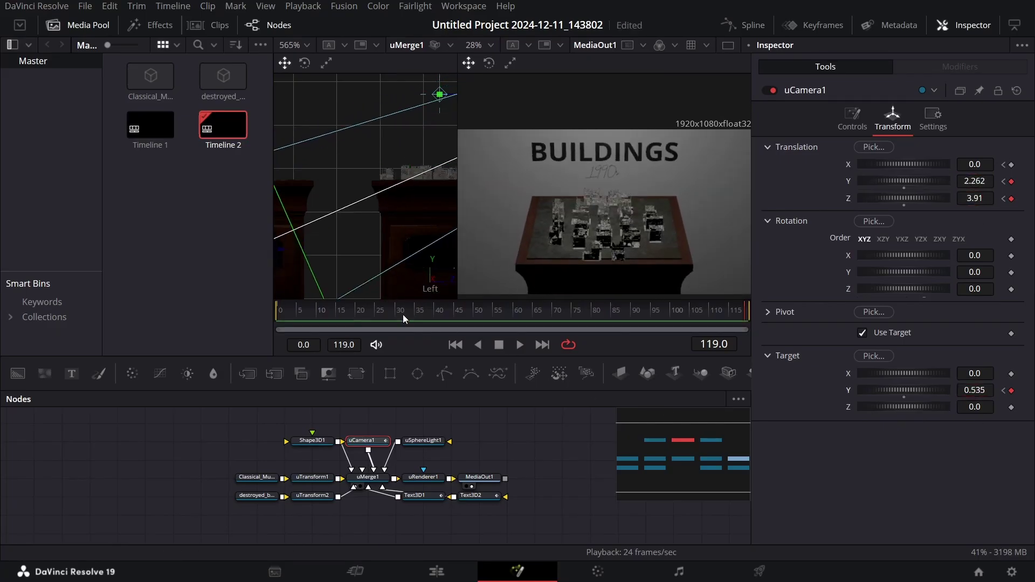
Step: Play the push-in from the first frame, then set uRenderer1's complexity to High
key("Home")
key("space")
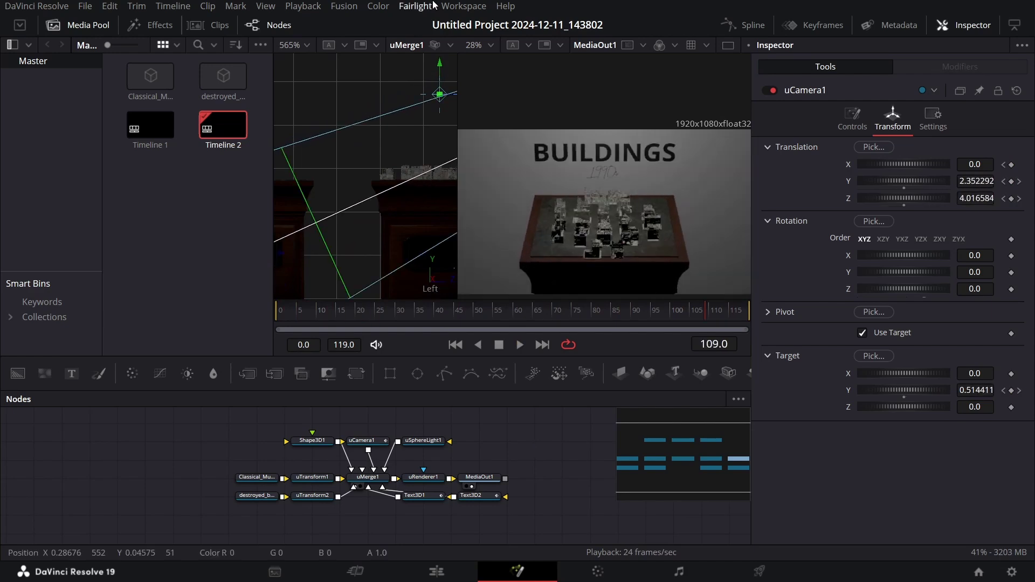
left_click(435, 482)
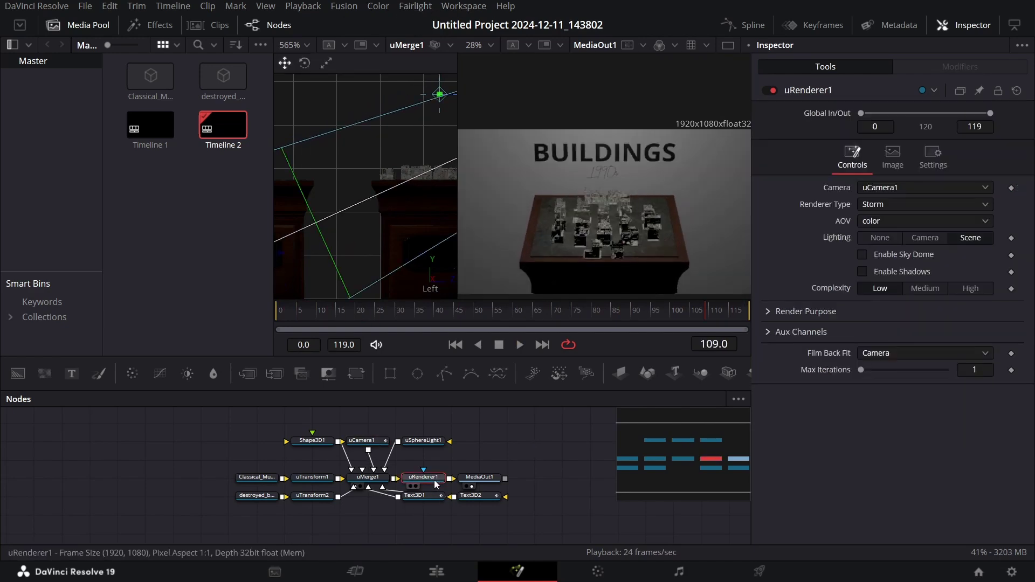
left_click(968, 293)
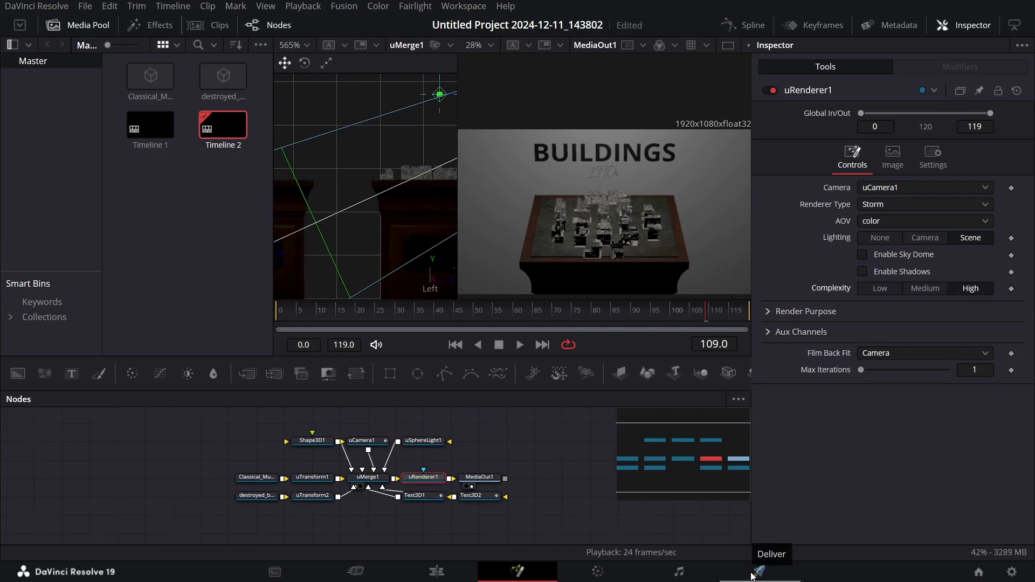